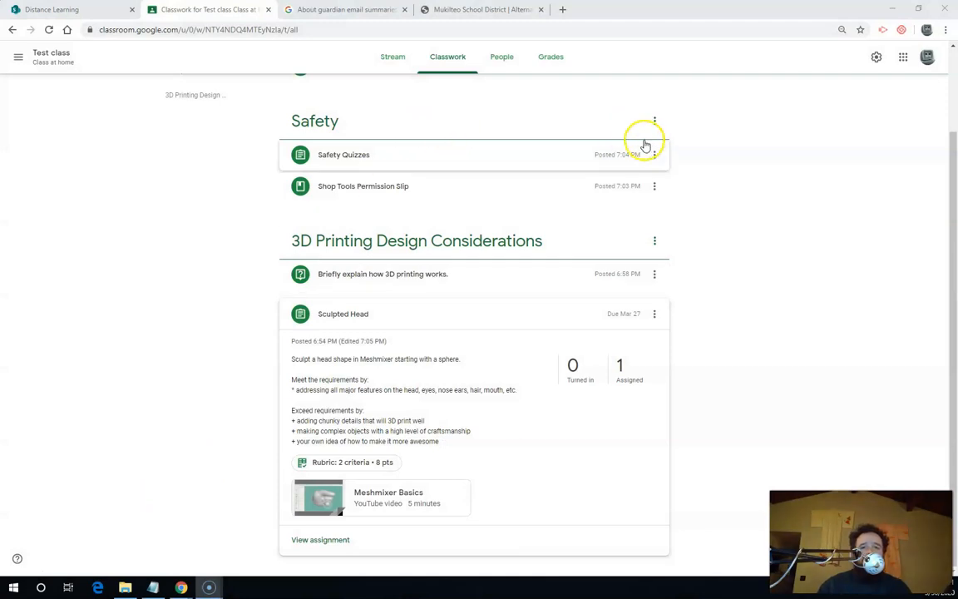
Reuse the Cookie Cutter post from the SolidWorks Assignment Bank class as a new assignment in Test class.
scroll(516, 199, "up", 3)
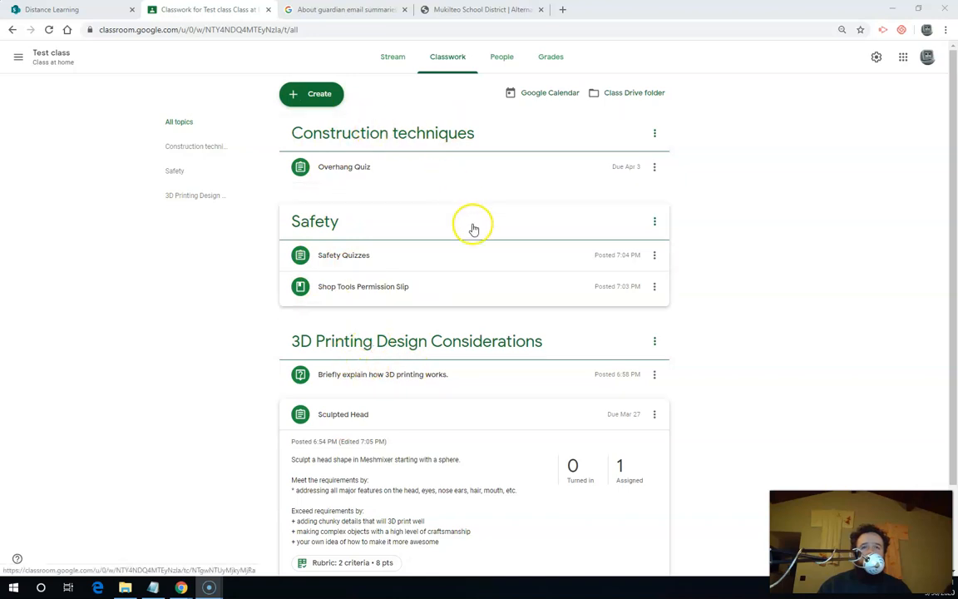
left_click(321, 95)
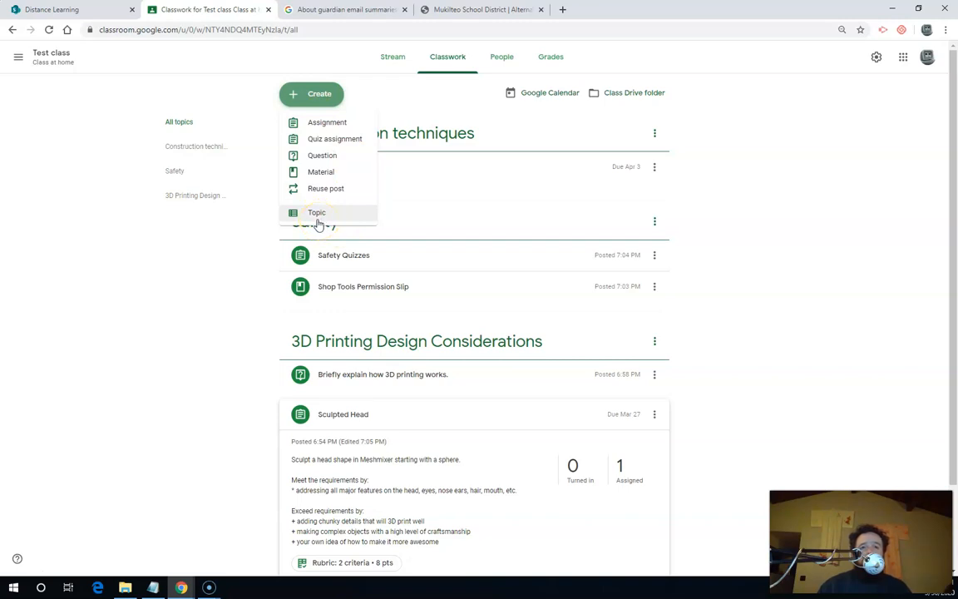
left_click(329, 132)
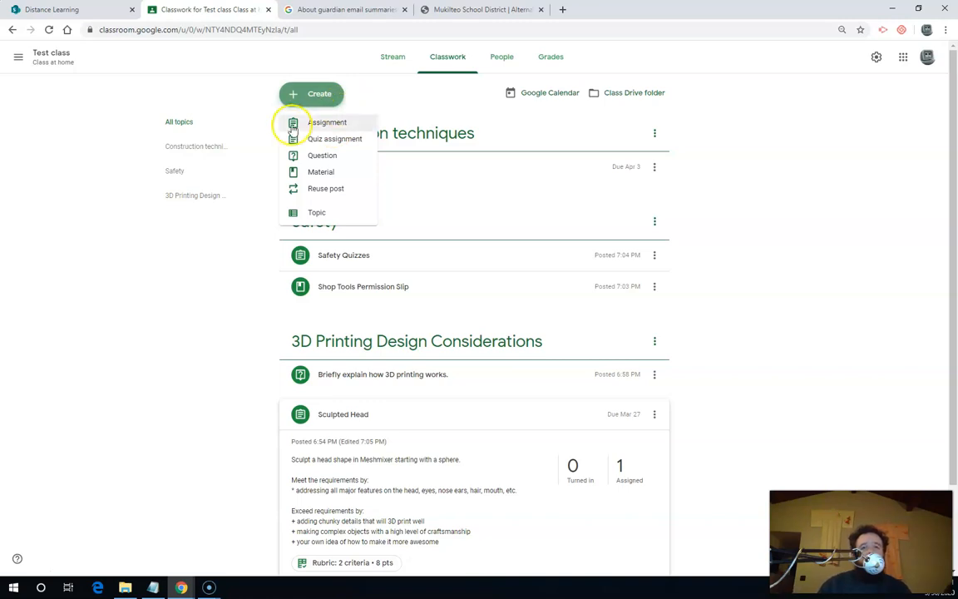
left_click(352, 136)
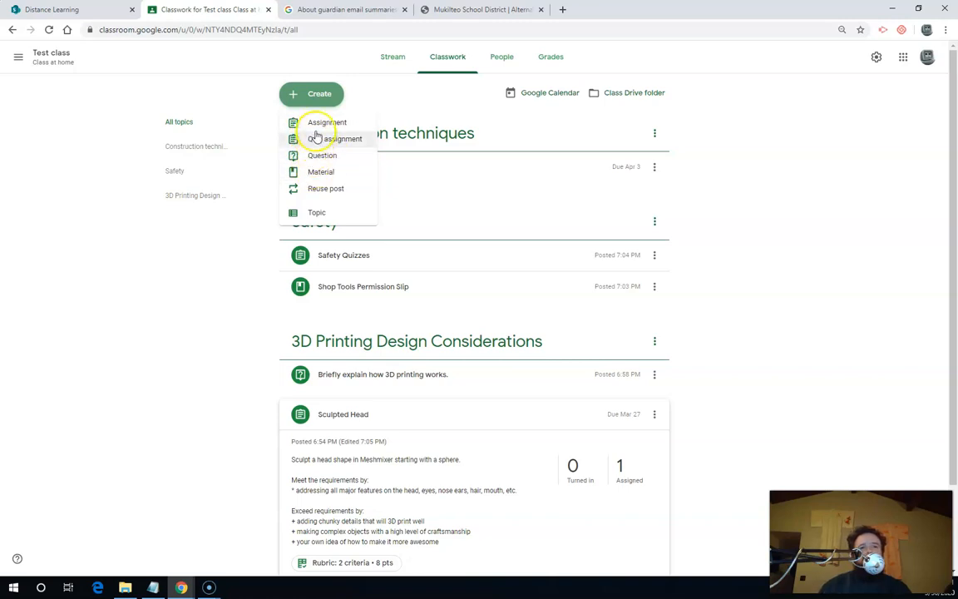
left_click(349, 193)
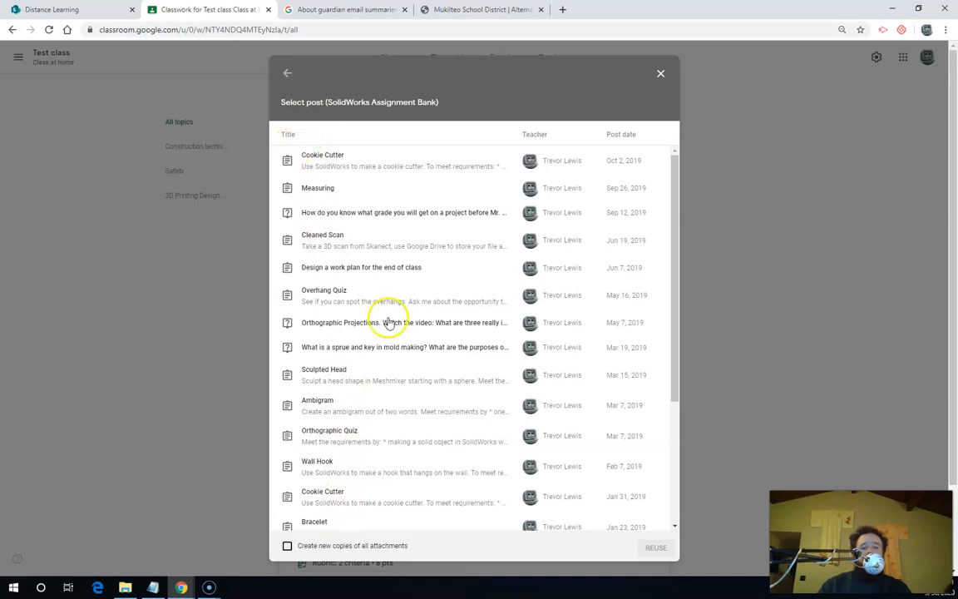
left_click(333, 161)
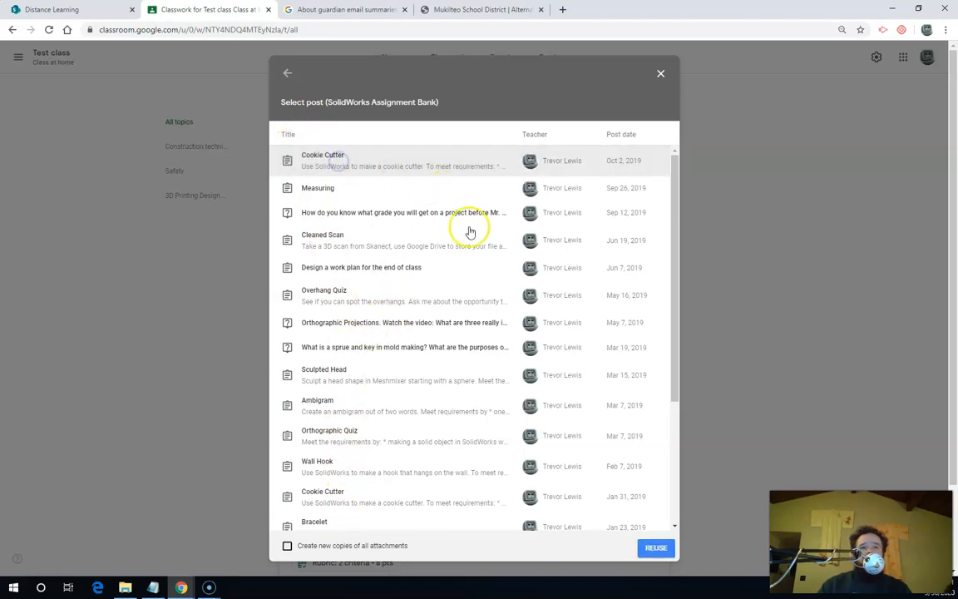
left_click(649, 547)
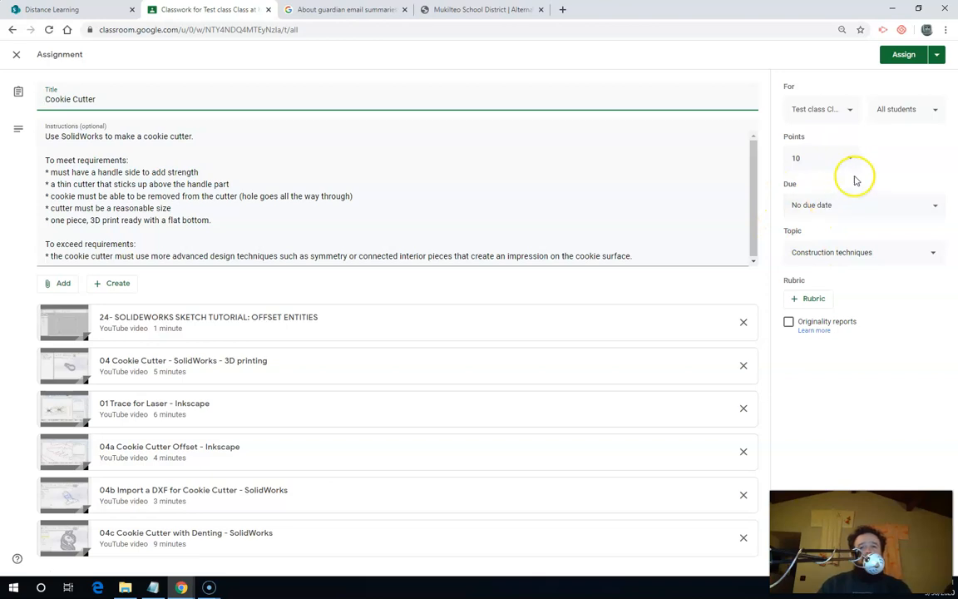
Check which classes the Cookie Cutter assignment can be posted to and close it without assigning.
left_click(852, 113)
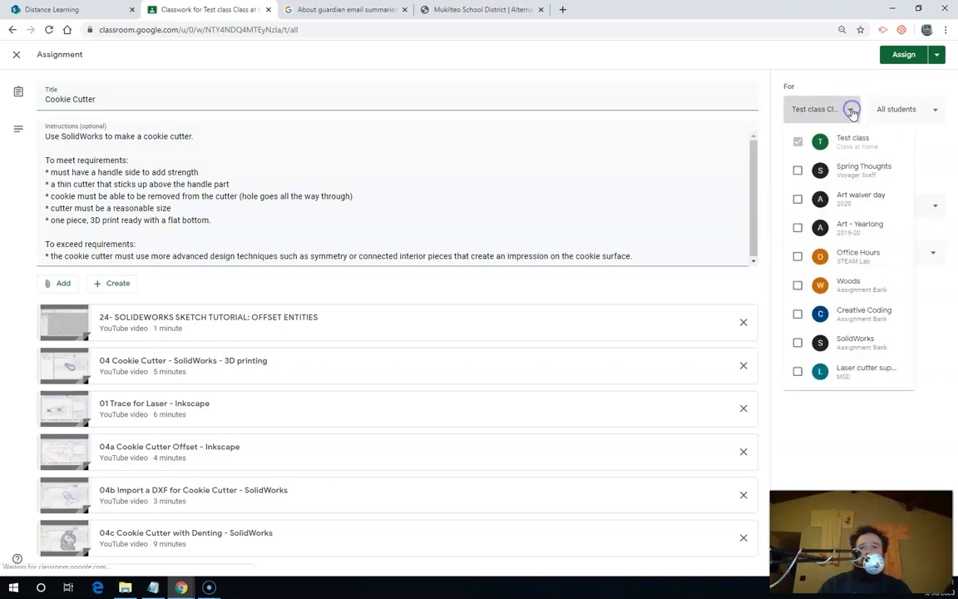
left_click(928, 181)
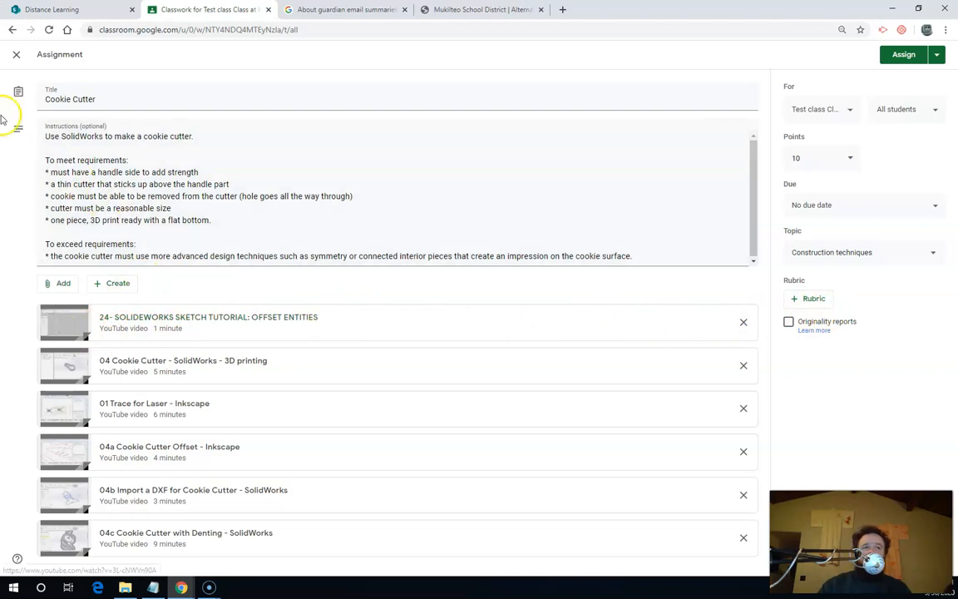
left_click(16, 54)
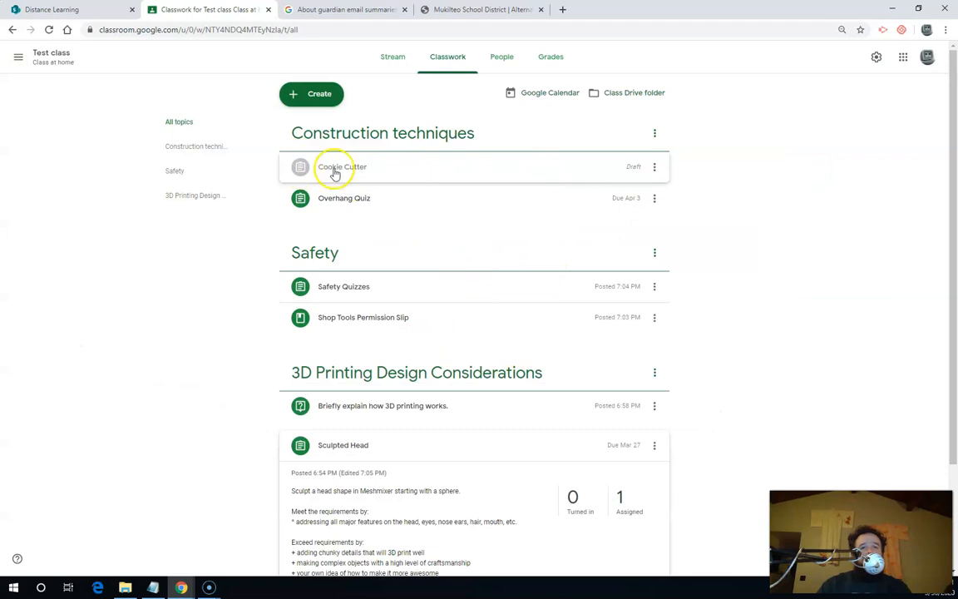
Delete the Cookie Cutter draft from the Construction techniques topic.
left_click(654, 169)
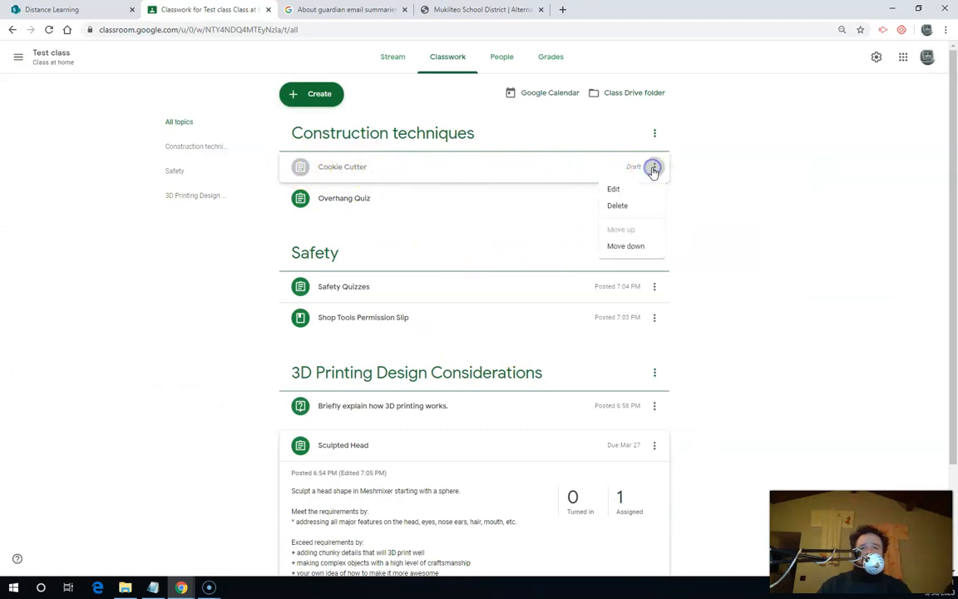
left_click(619, 205)
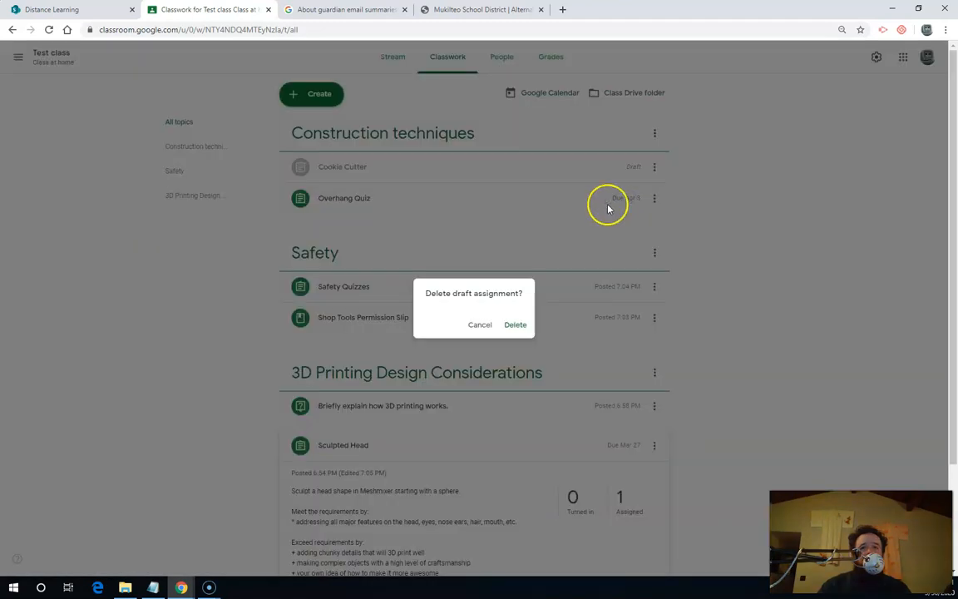
left_click(509, 324)
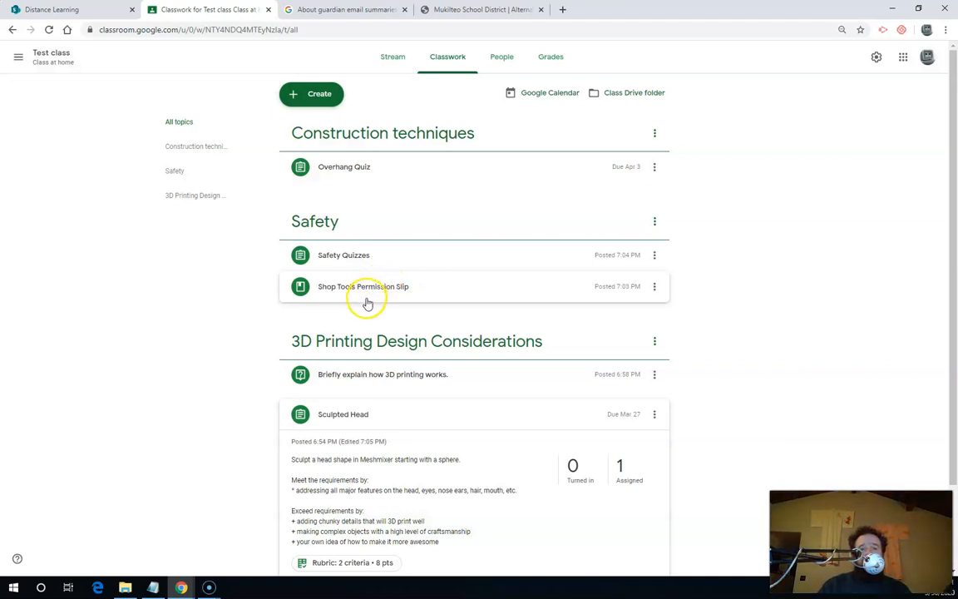
left_click(18, 57)
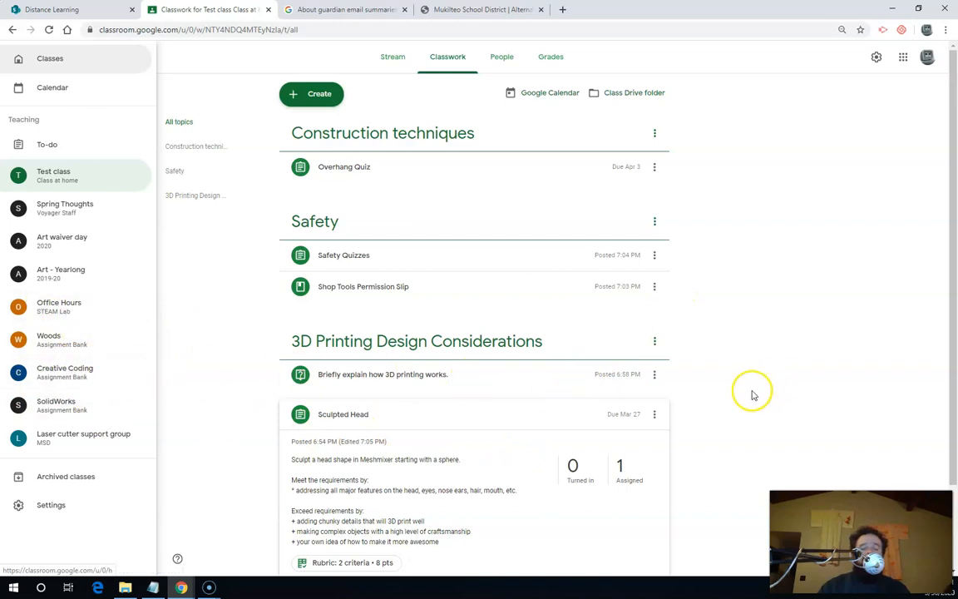
left_click(699, 312)
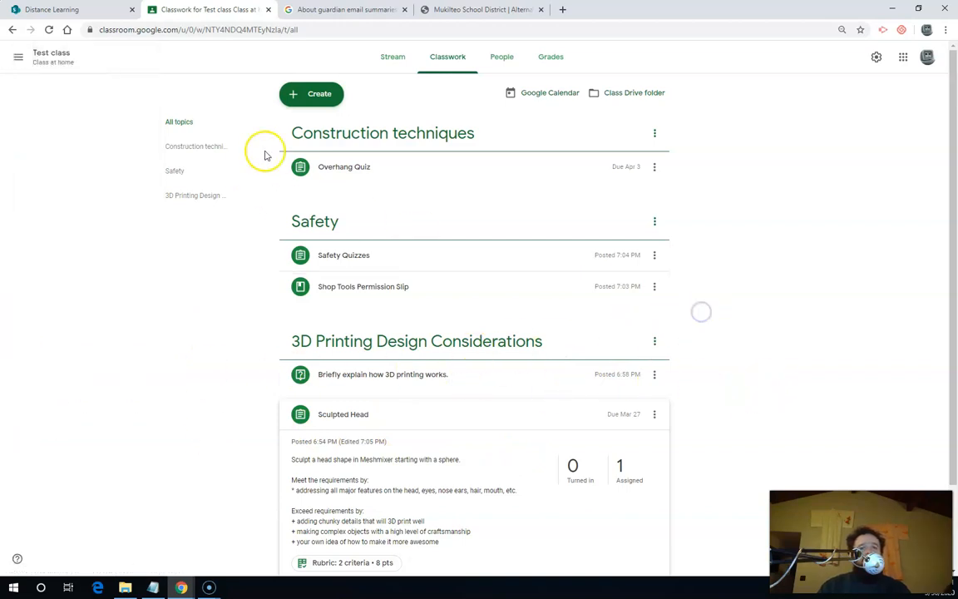
Create a new assignment titled "Test assignment" and leave its instructions empty.
left_click(319, 98)
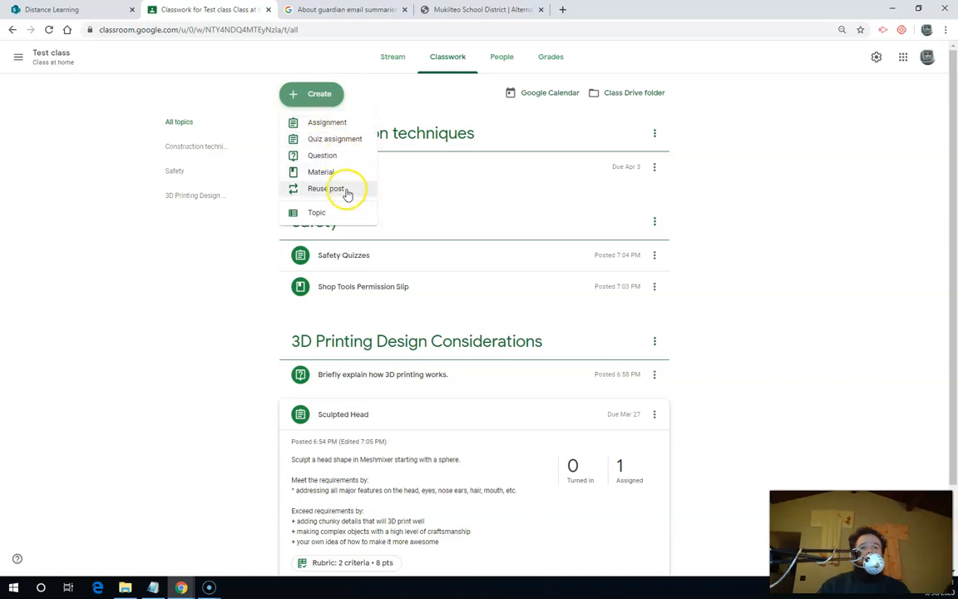
left_click(335, 125)
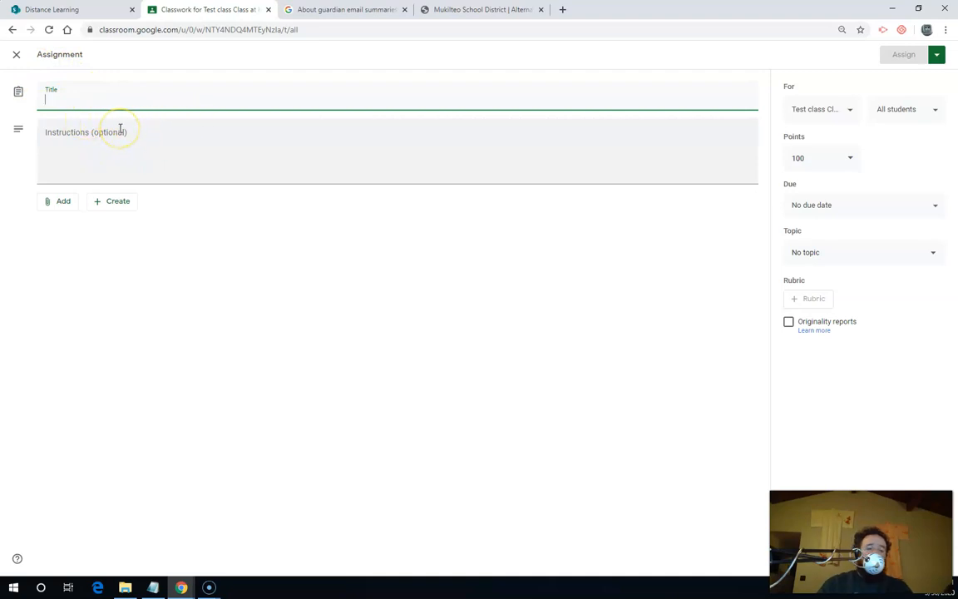
type("est assignment")
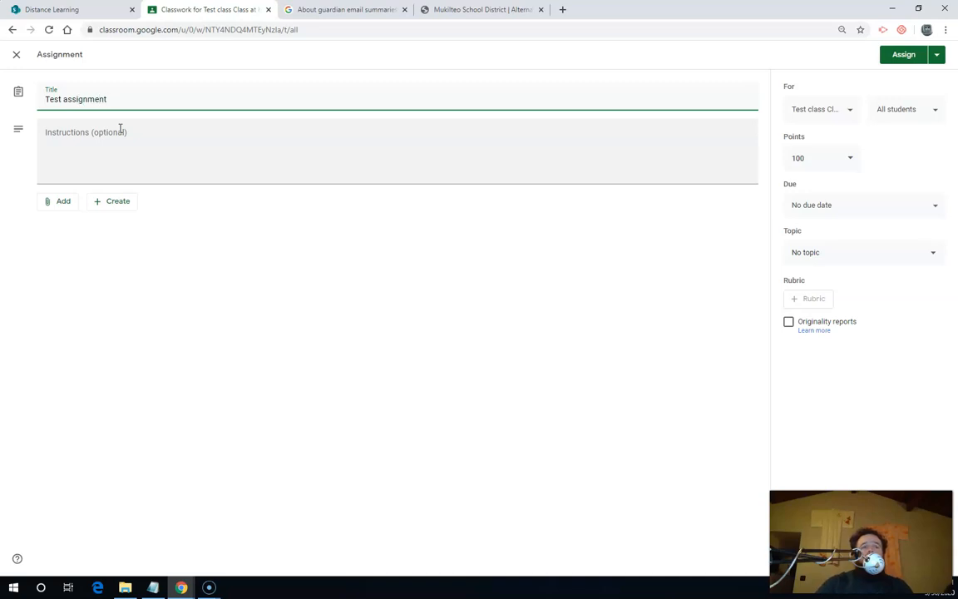
left_click(108, 133)
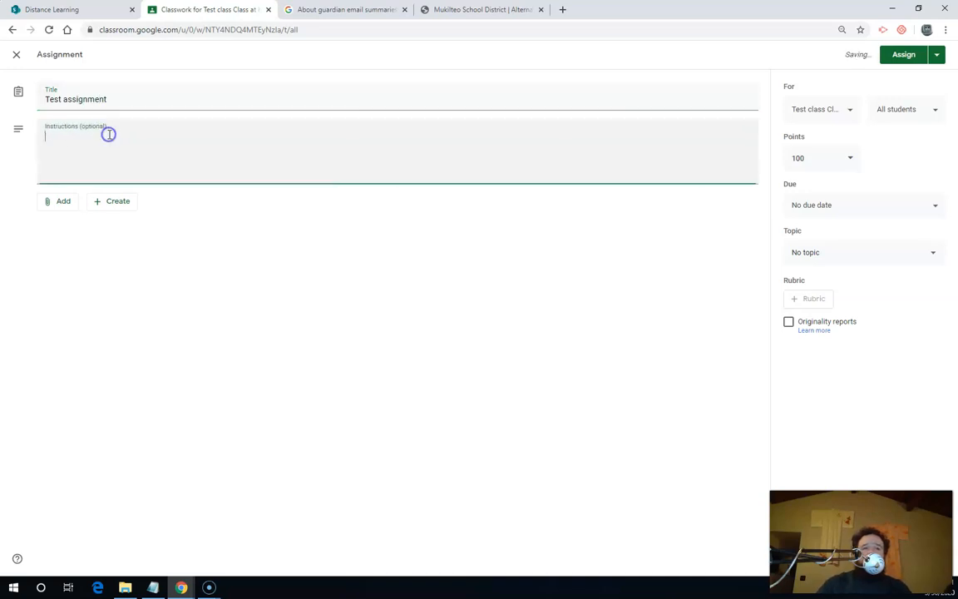
left_click(102, 98)
left_click(67, 143)
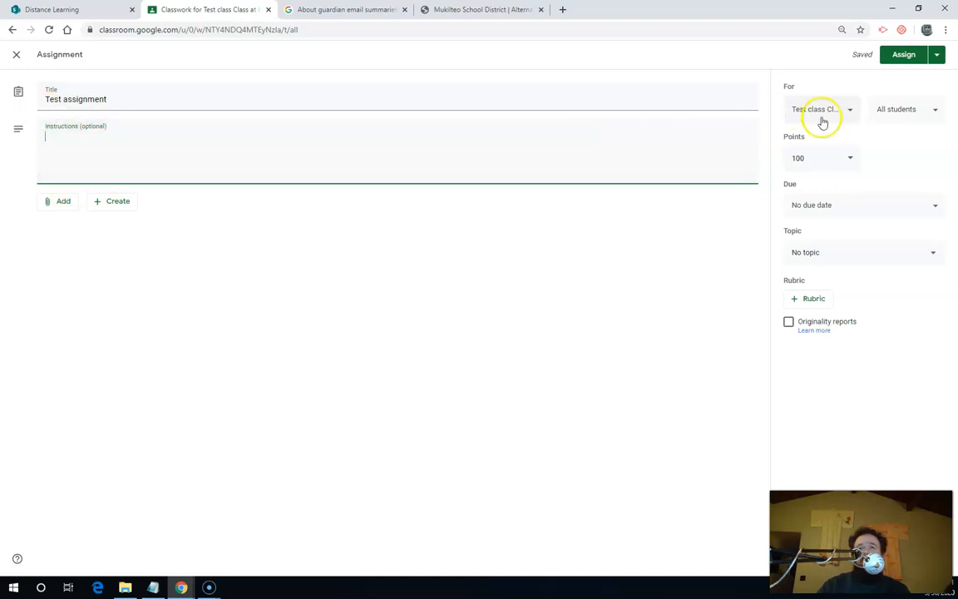
Review the class, student and points options for the test assignment without changing them.
left_click(848, 114)
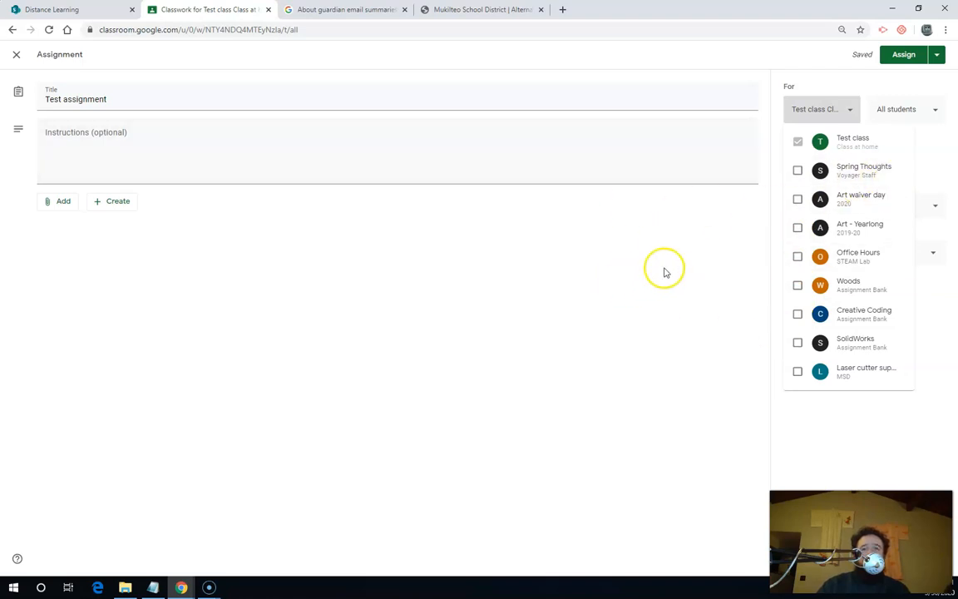
left_click(657, 272)
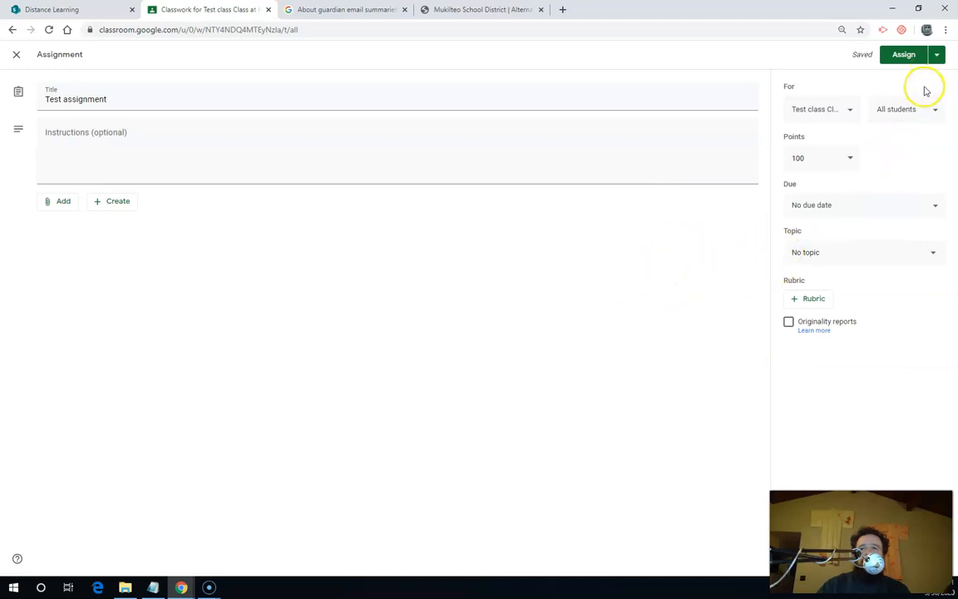
left_click(915, 117)
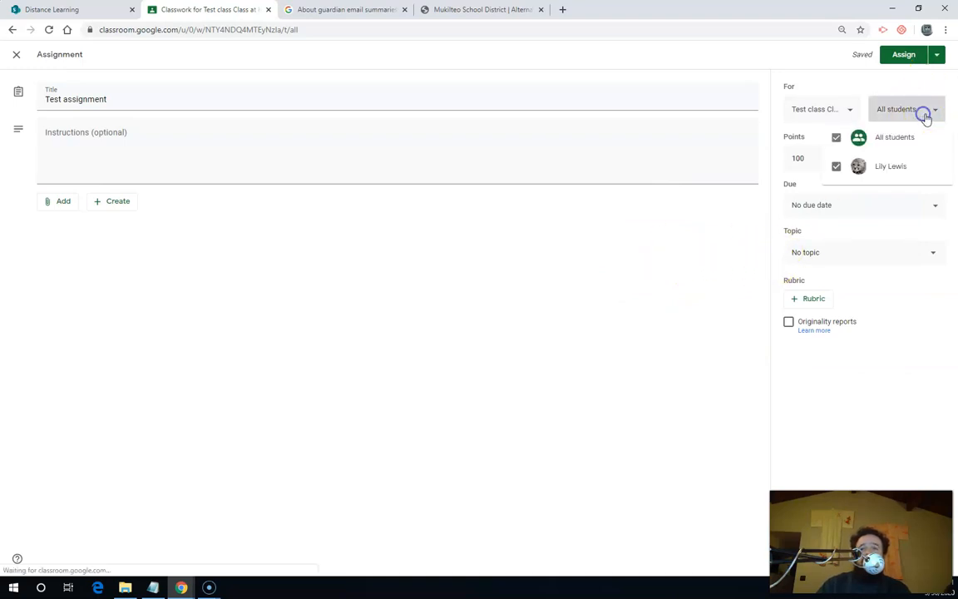
left_click(898, 186)
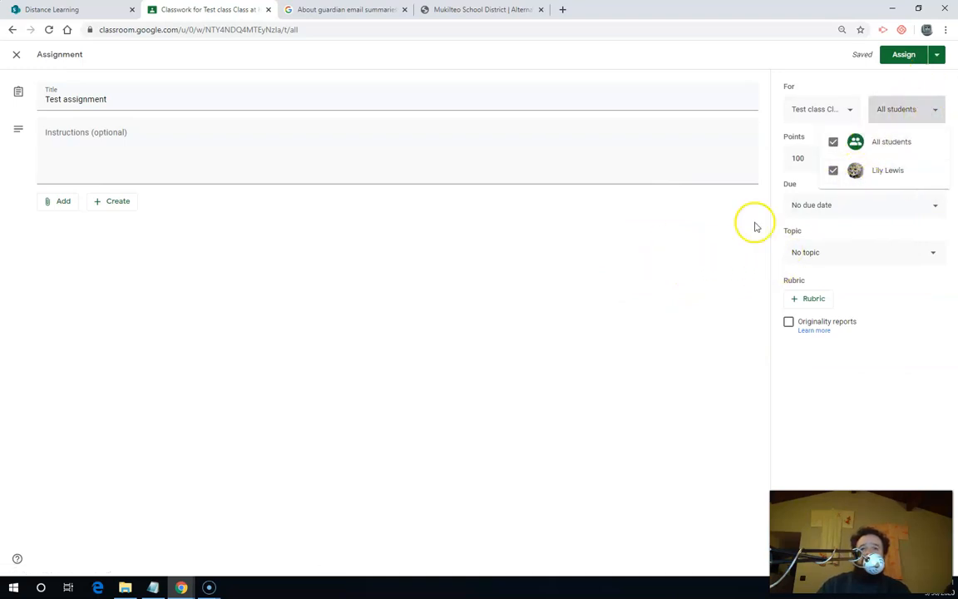
left_click(690, 262)
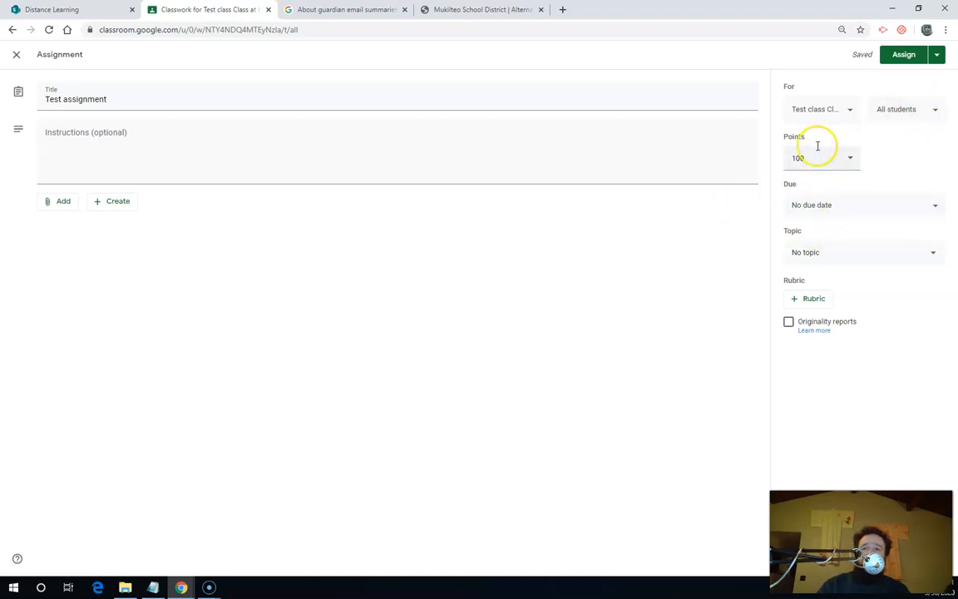
left_click(852, 165)
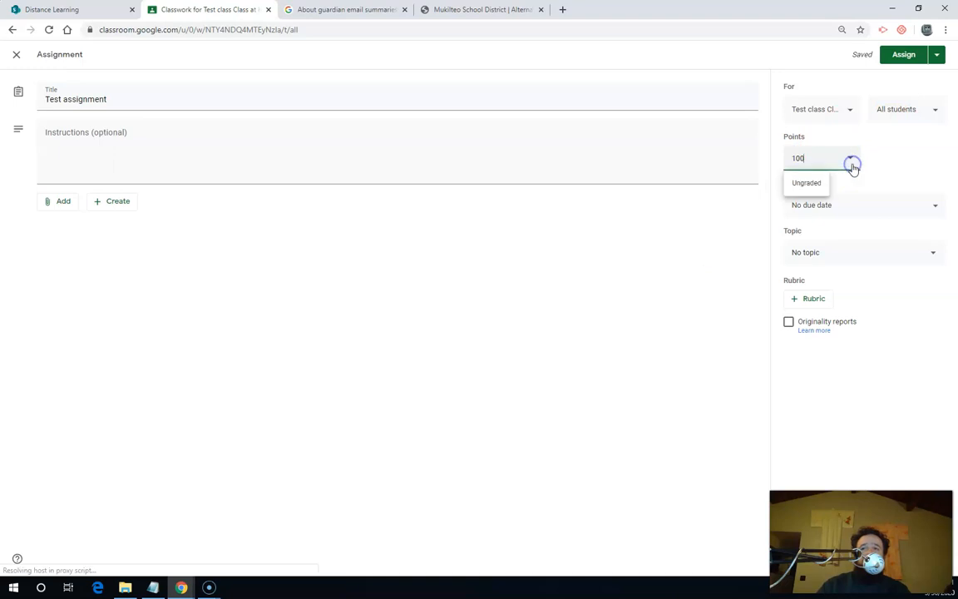
left_click(889, 179)
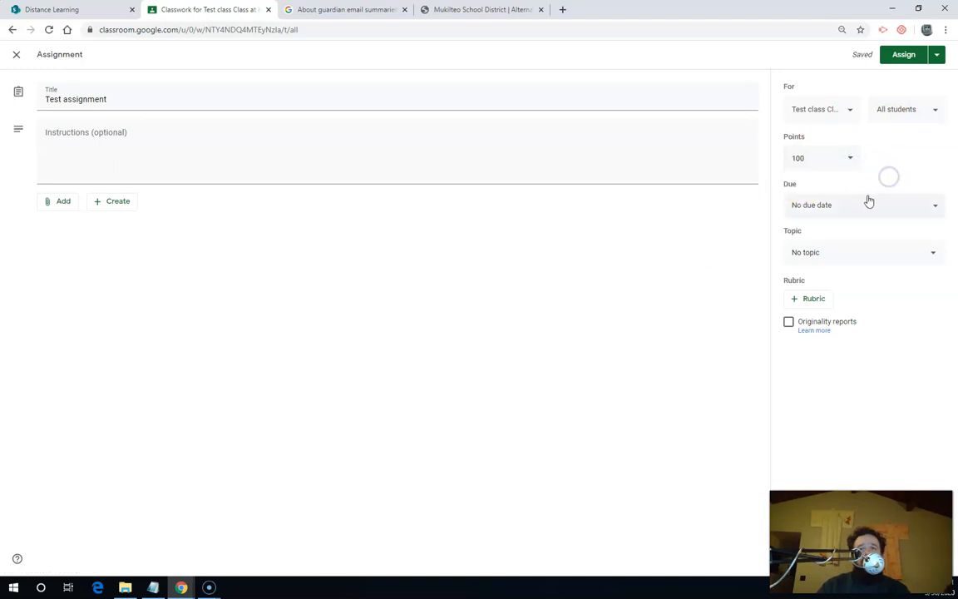
Set the assignment's due date to Mar 31, 2020 and look over the available topics without choosing one.
left_click(866, 203)
left_click(881, 244)
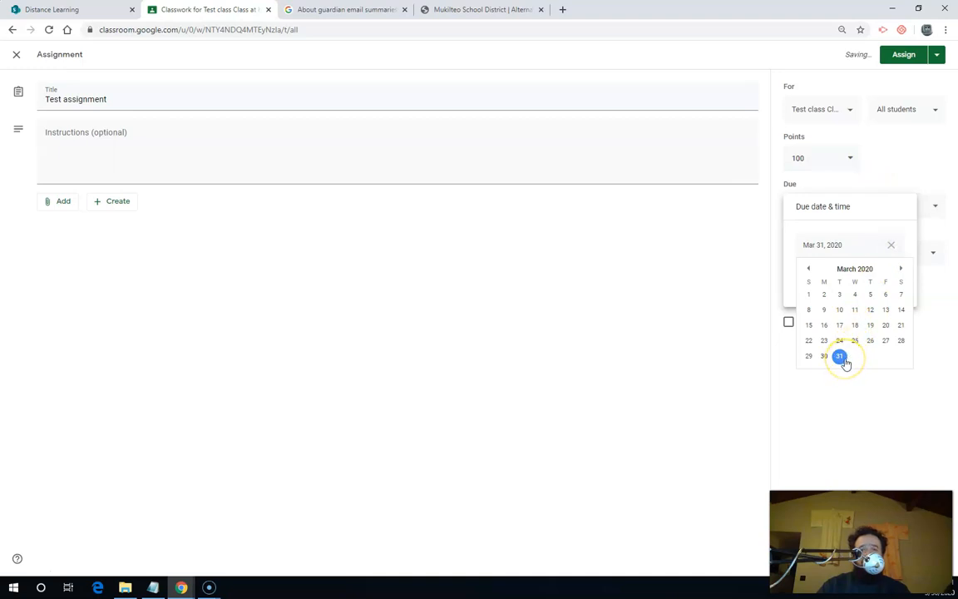
left_click(705, 347)
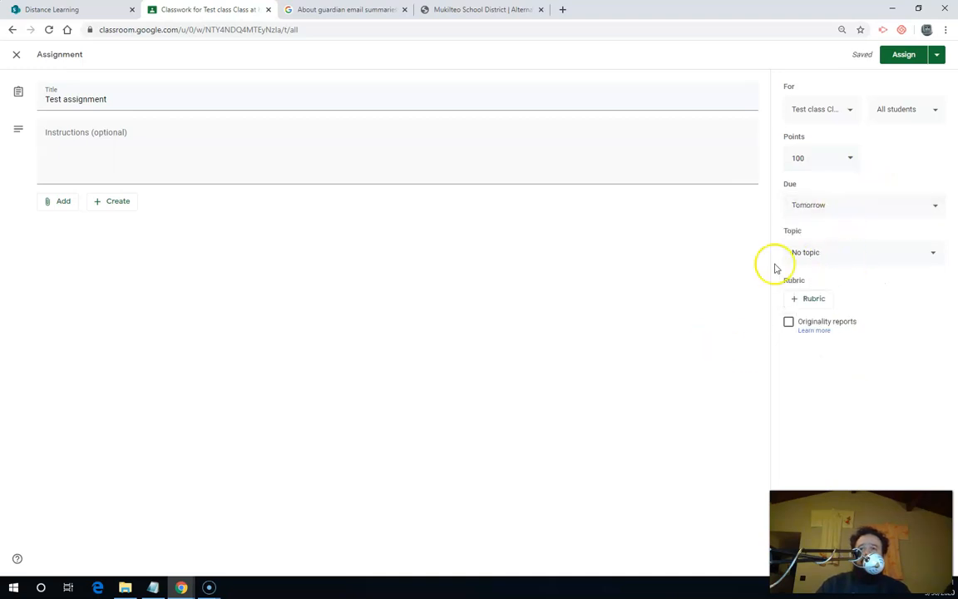
left_click(839, 255)
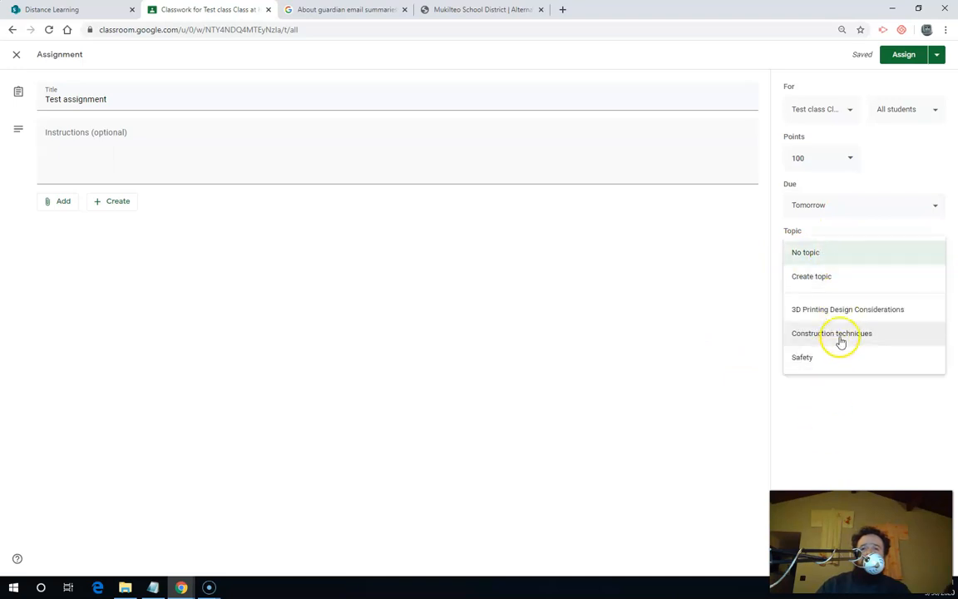
left_click(649, 246)
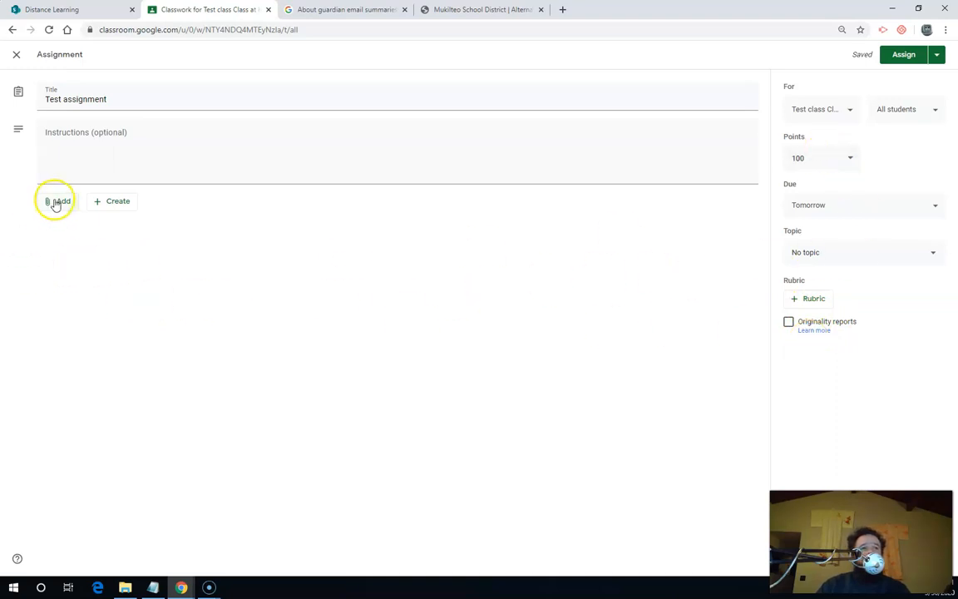
Look over the file types that can be created, and attach the "[Template] Variable introduction" document from Google Drive to the test assignment.
left_click(112, 202)
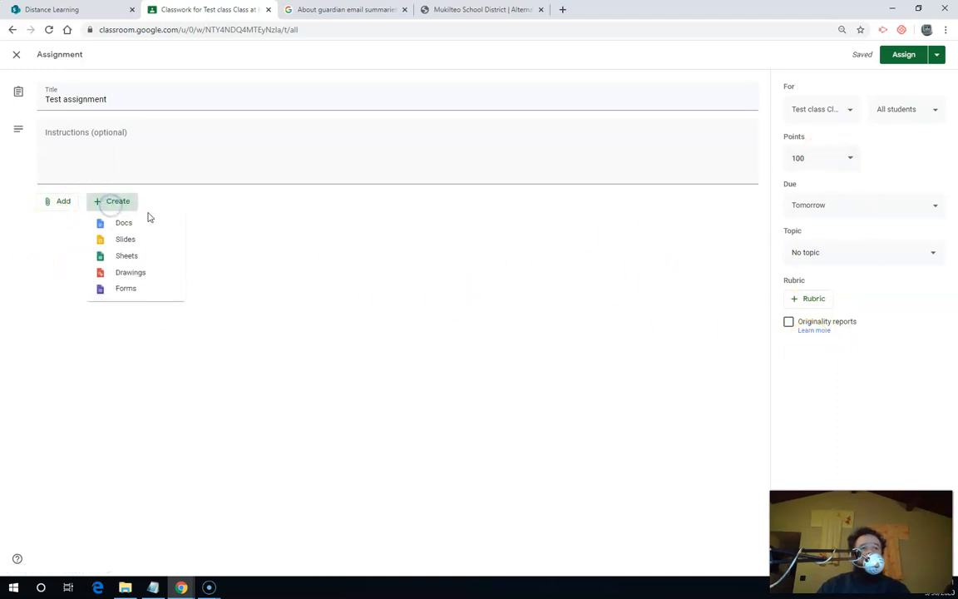
left_click(56, 203)
left_click(56, 202)
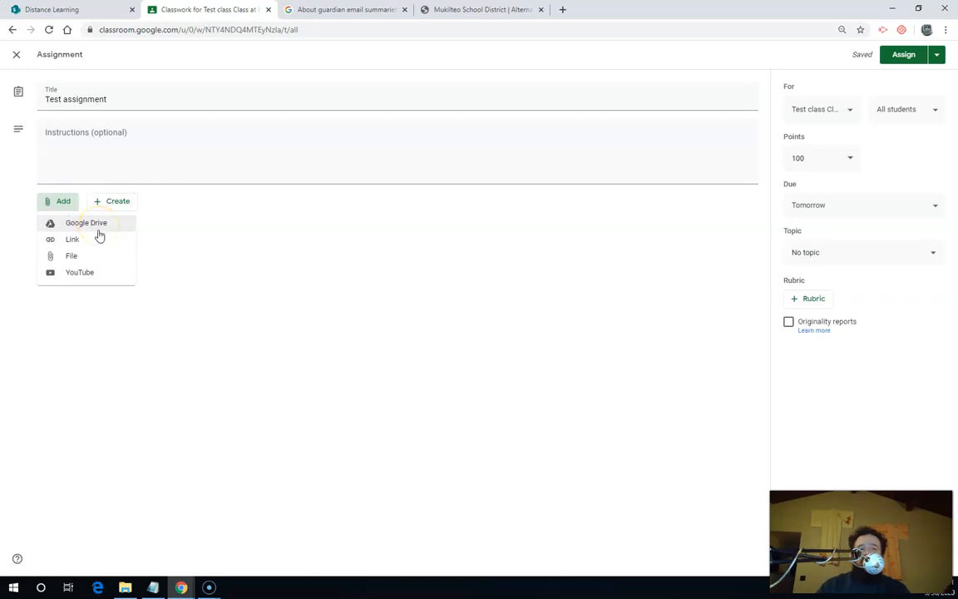
left_click(102, 260)
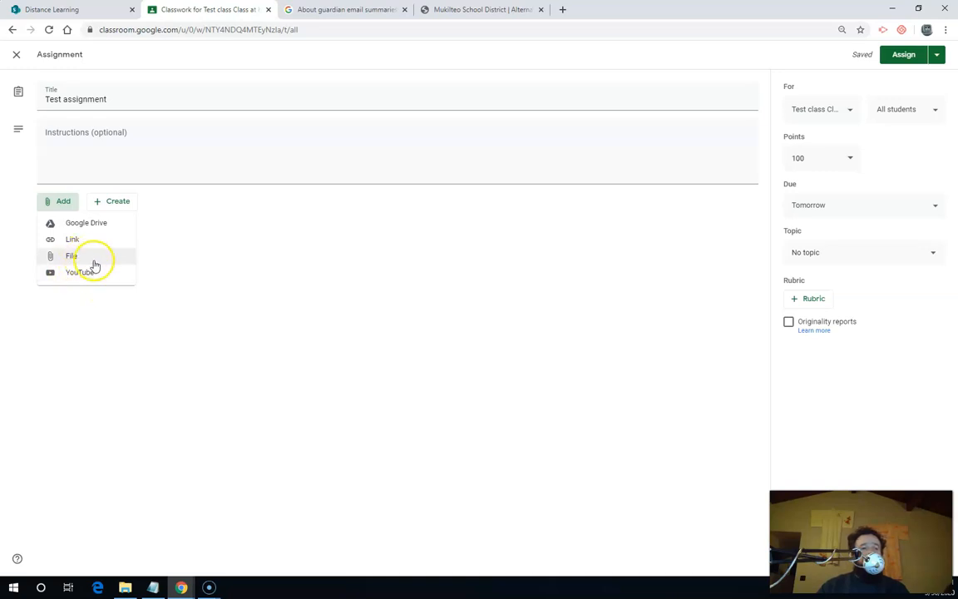
left_click(98, 223)
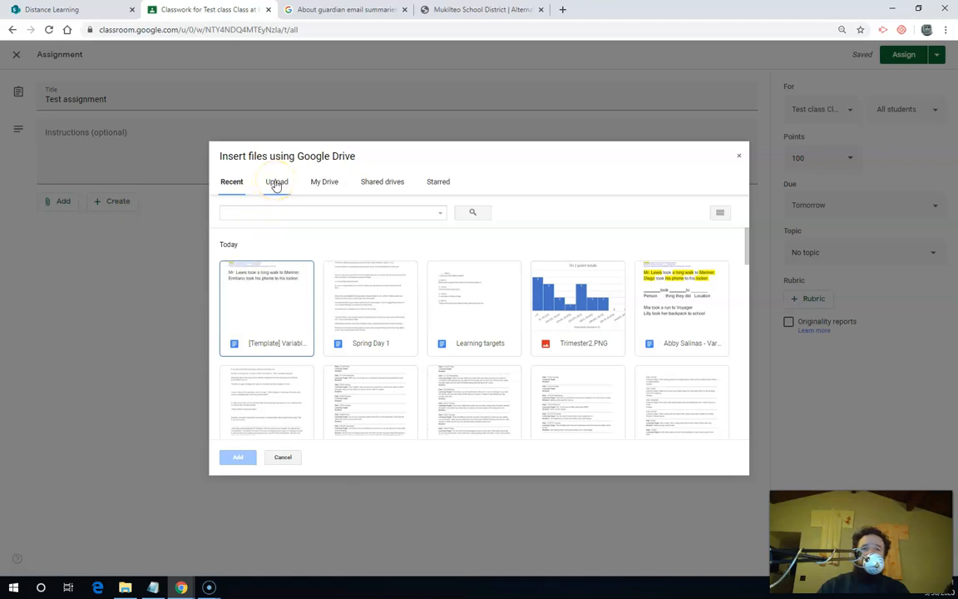
left_click(237, 289)
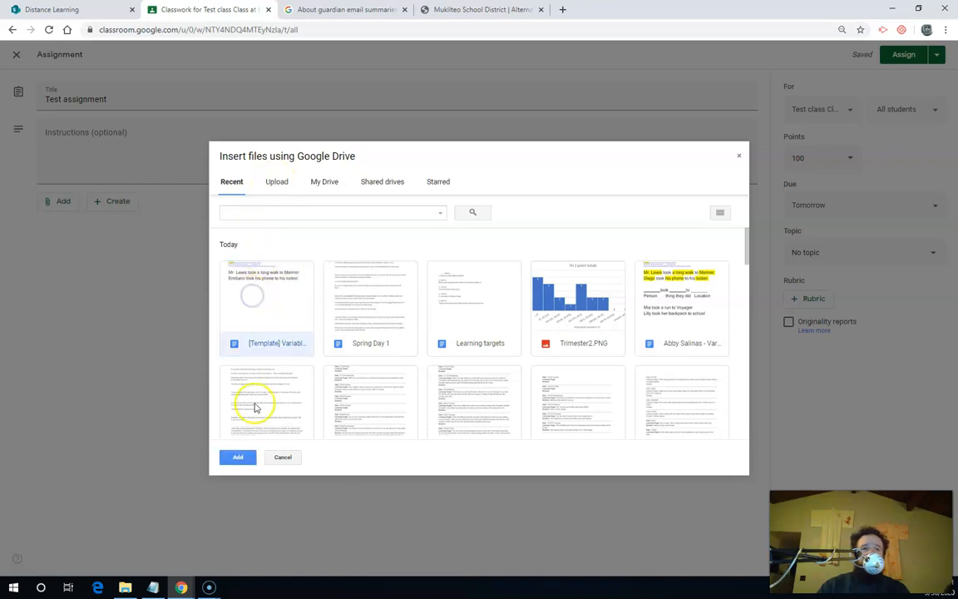
left_click(238, 456)
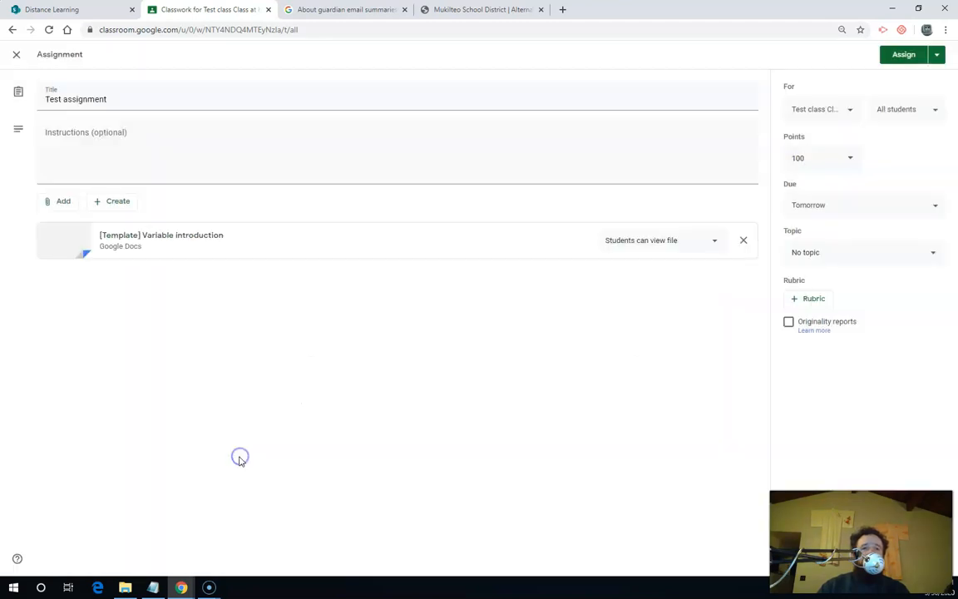
Open the attached "[Template] Variable introduction" document to examine its contents, and return to the assignment.
left_click(72, 242)
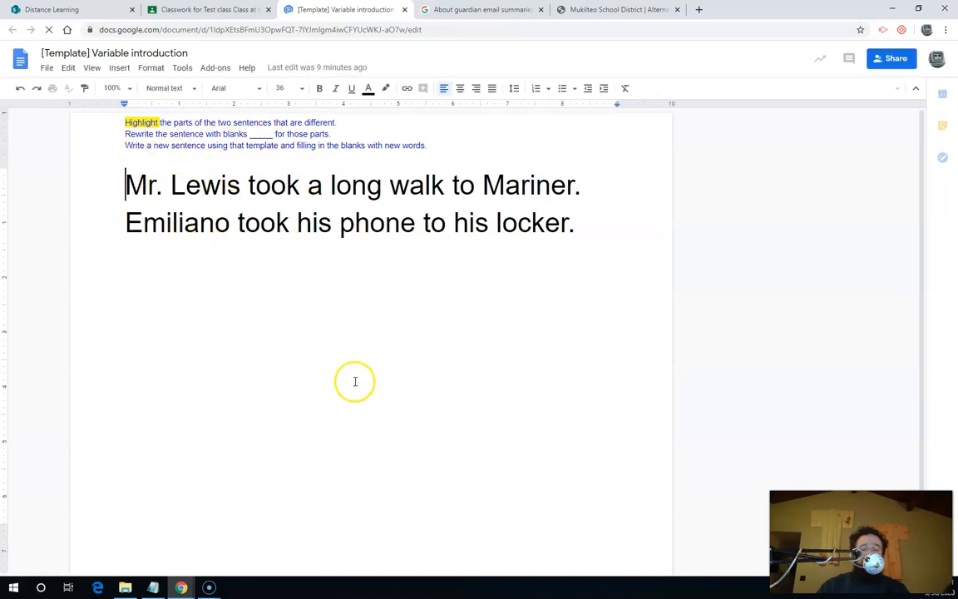
left_click(122, 175)
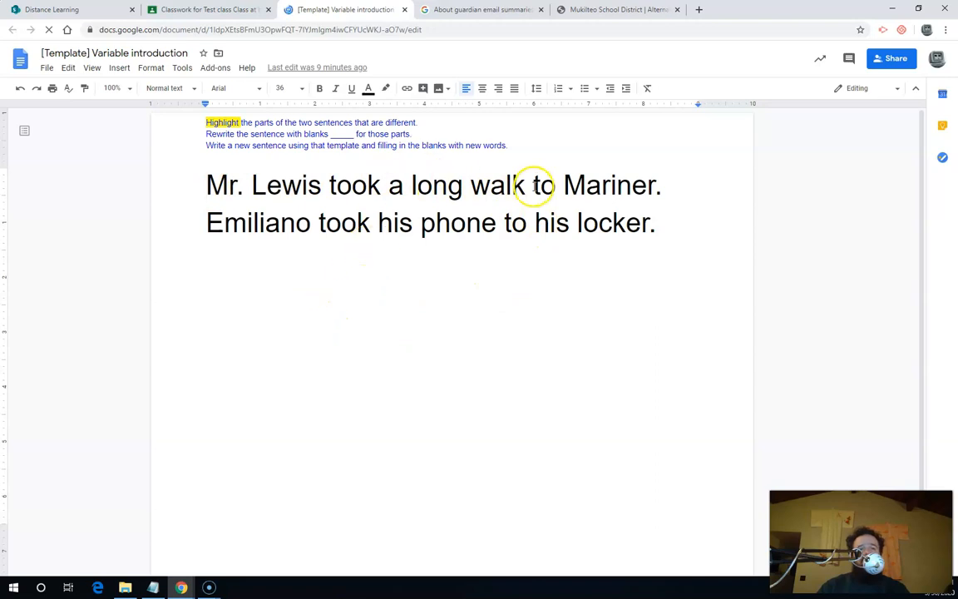
left_click(212, 12)
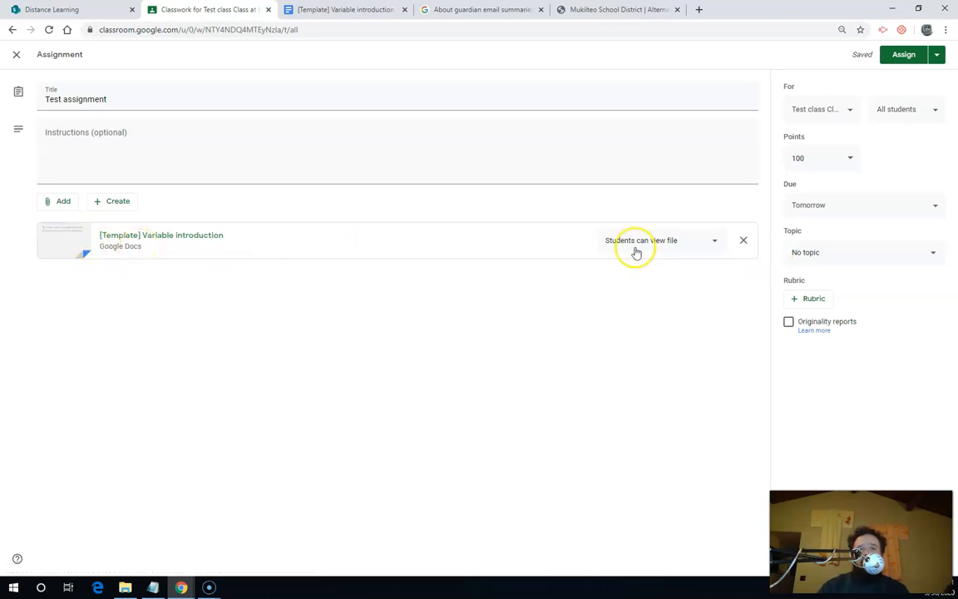
Review the student access options for the attached template and choose "Make a copy for each student".
left_click(686, 247)
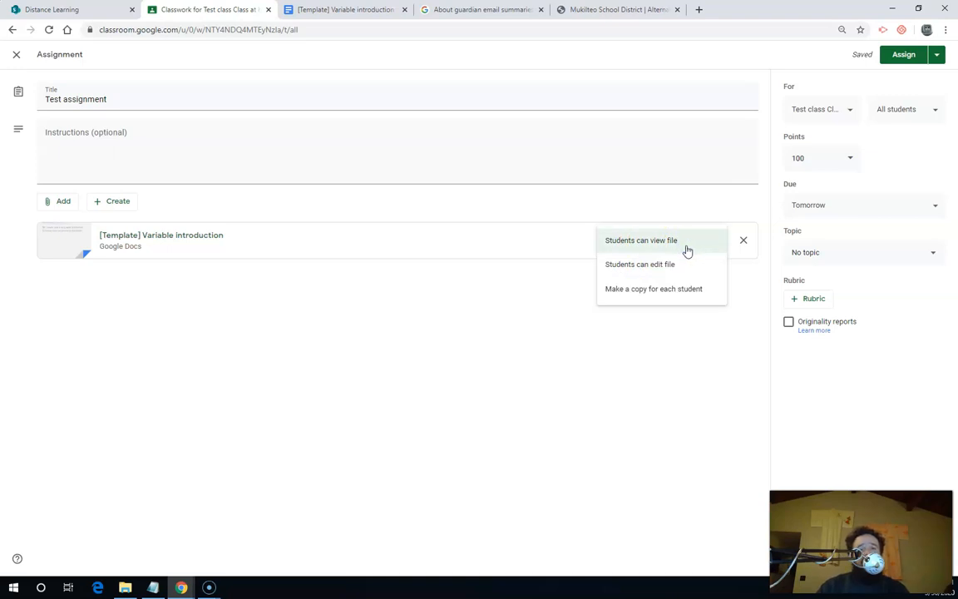
left_click(690, 263)
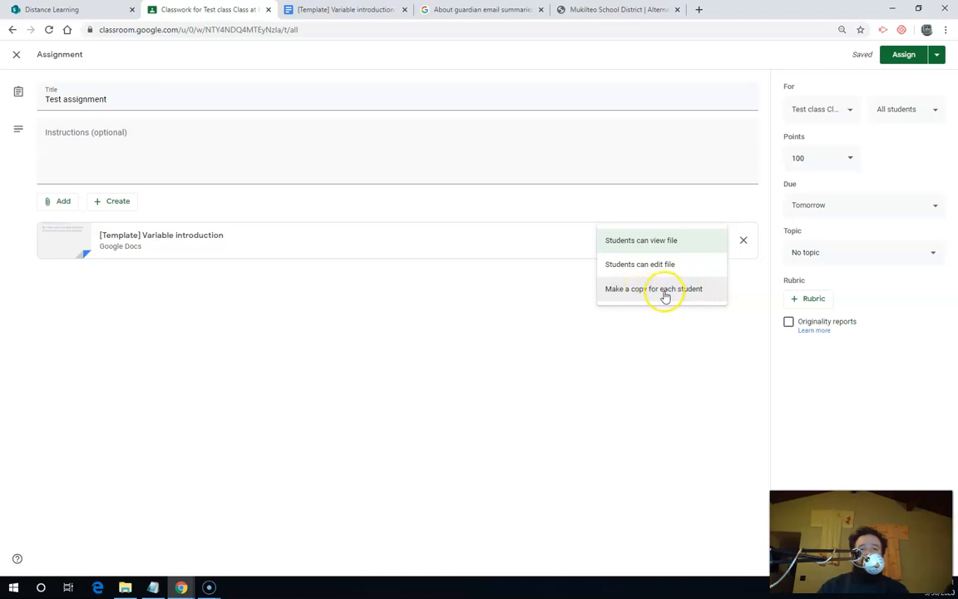
left_click(665, 291)
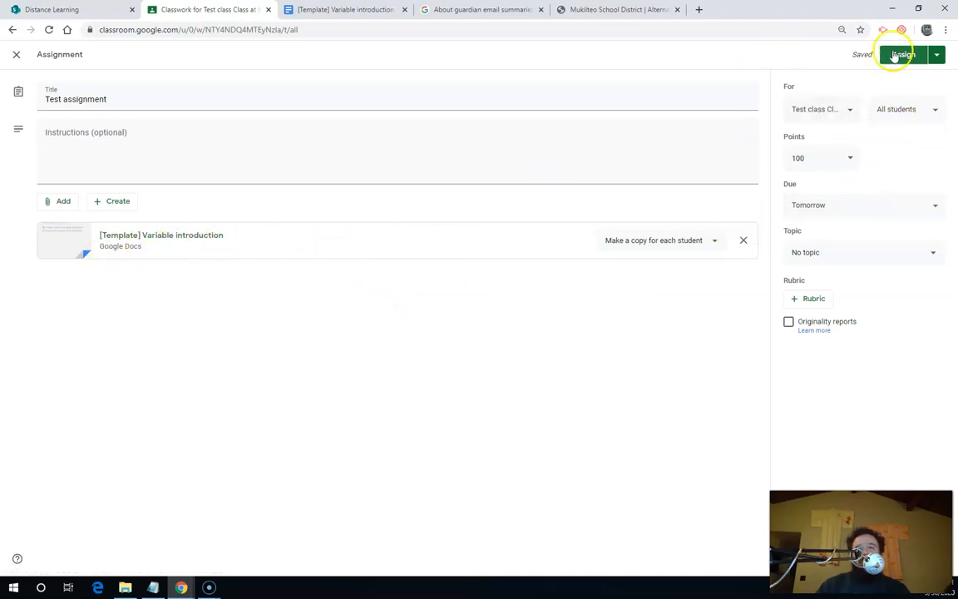
Discard the test assignment draft.
left_click(937, 56)
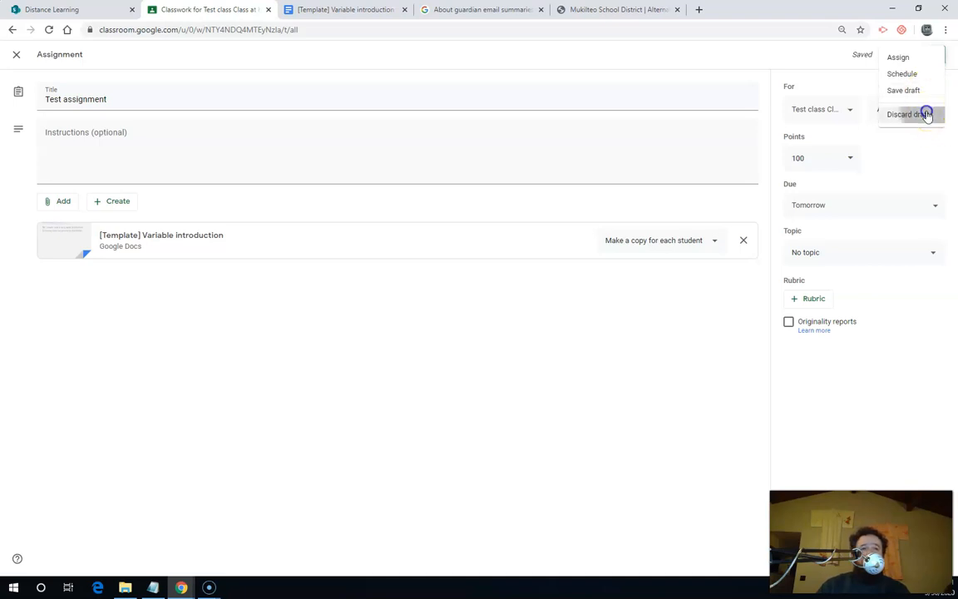
left_click(926, 114)
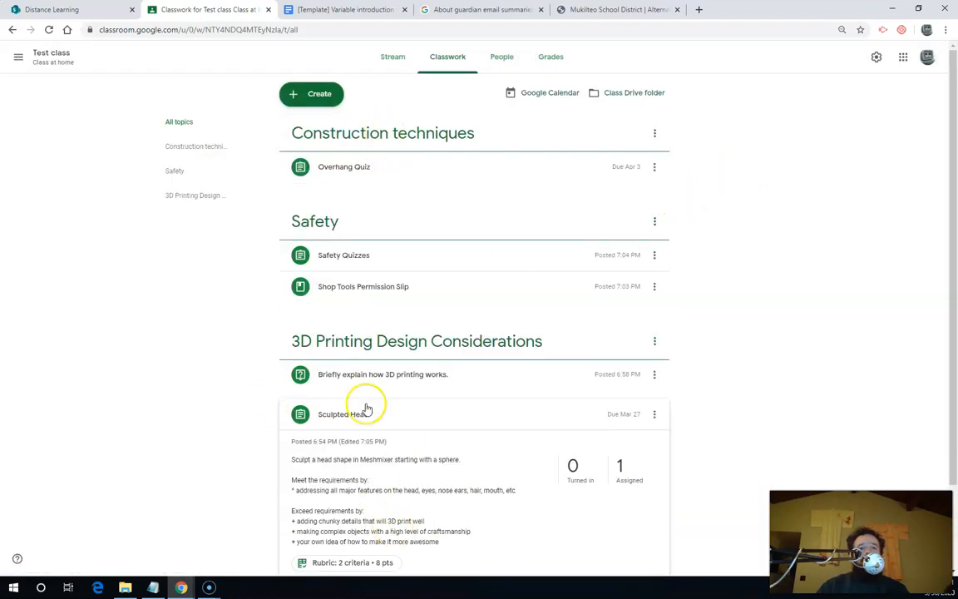
Switch to the student's window with the Sculpted Head assignment and review the options for adding or creating work.
scroll(364, 159, "down", 3)
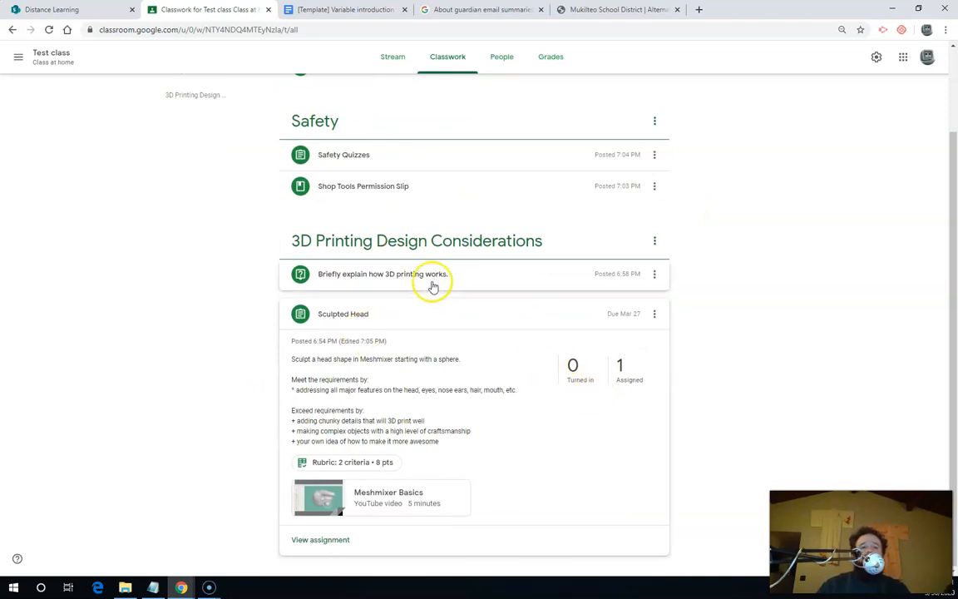
mouse_move(208, 585)
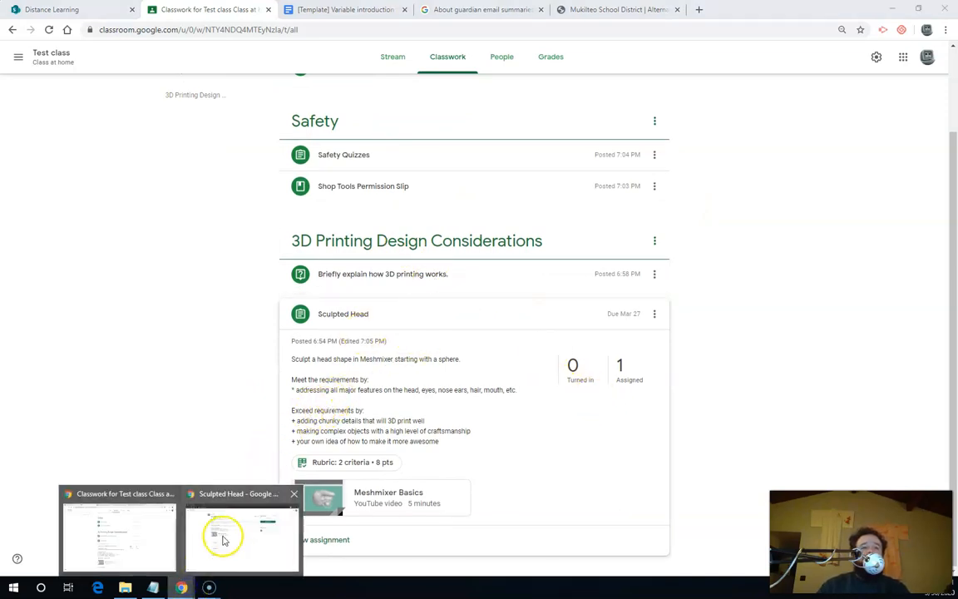
mouse_move(225, 539)
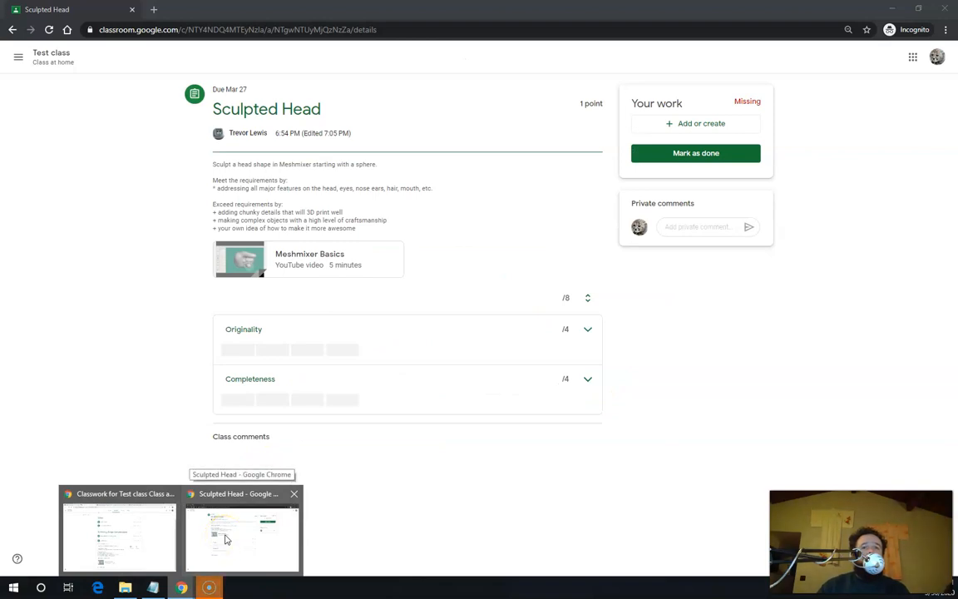
left_click(226, 538)
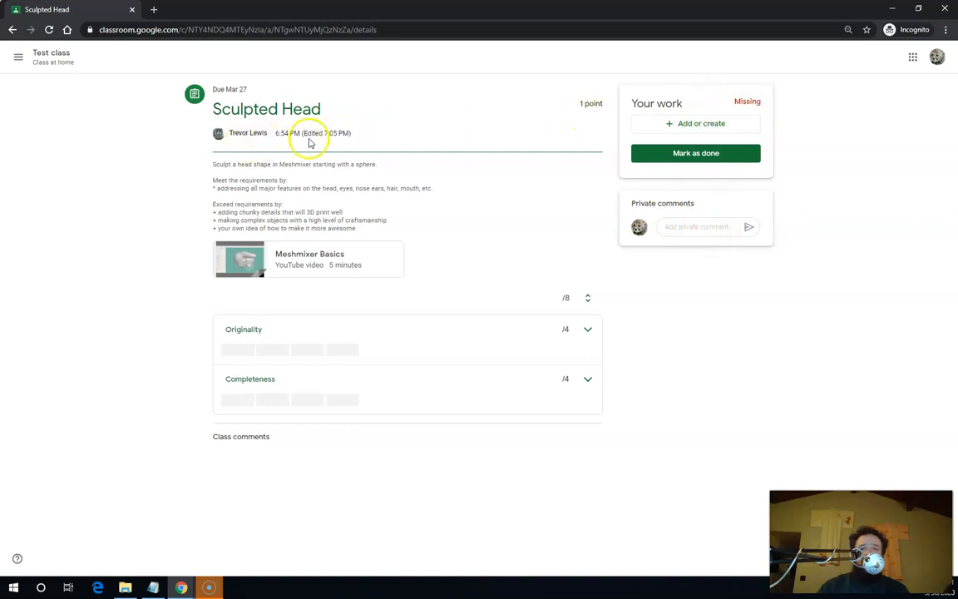
left_click(688, 125)
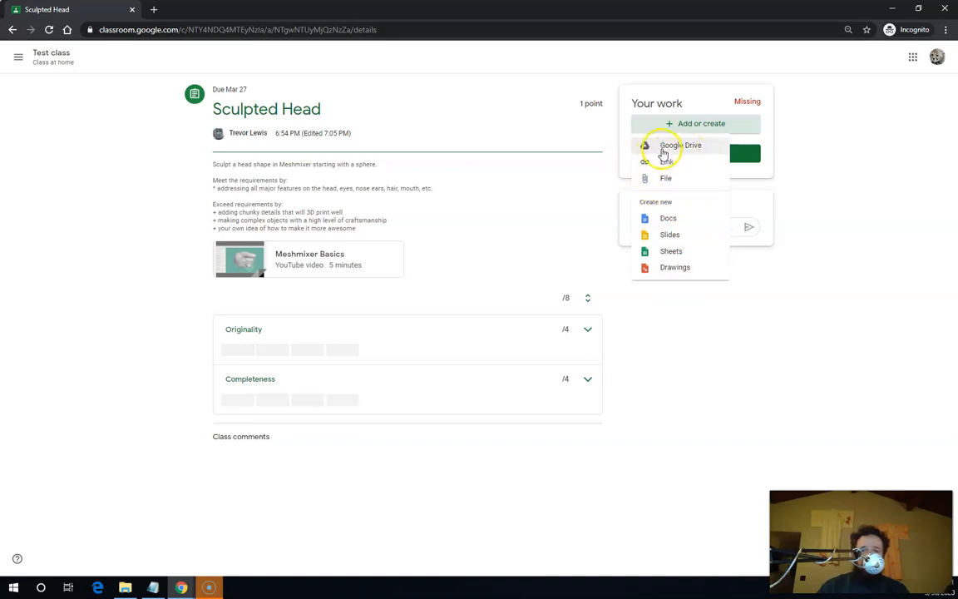
left_click(826, 168)
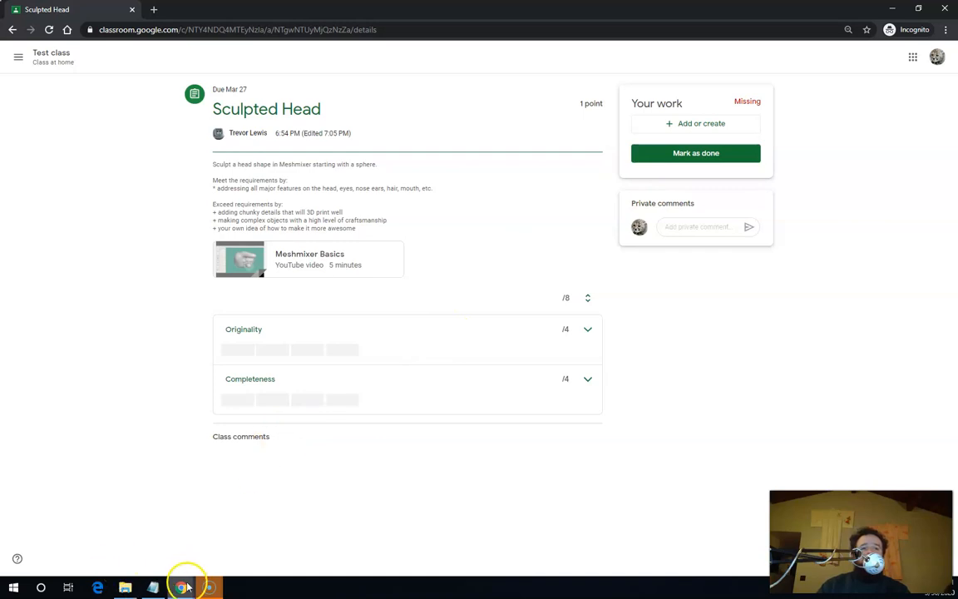
Return to the teacher's classwork window and expand the question "Briefly explain how 3D printing works.".
mouse_move(183, 582)
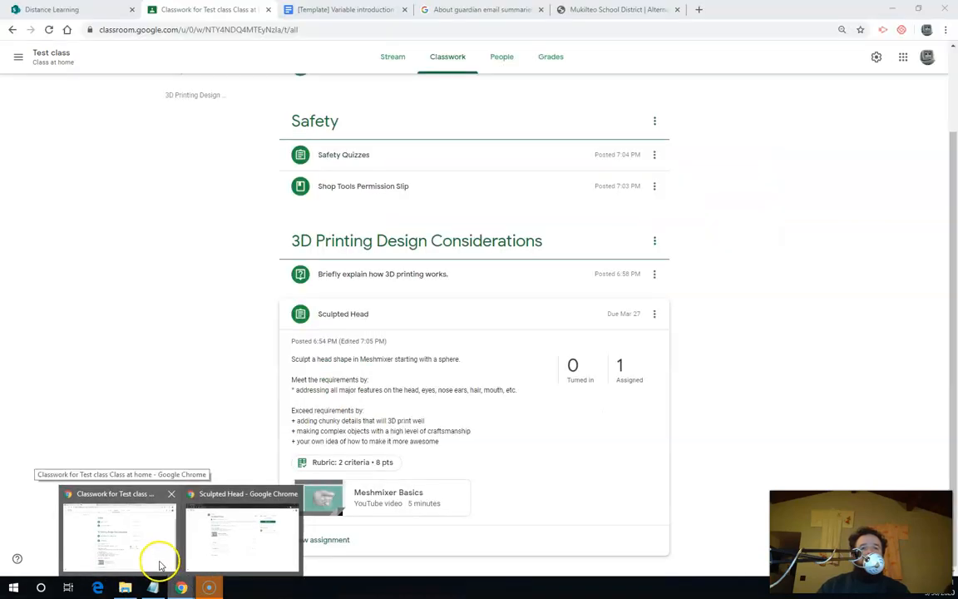
left_click(161, 562)
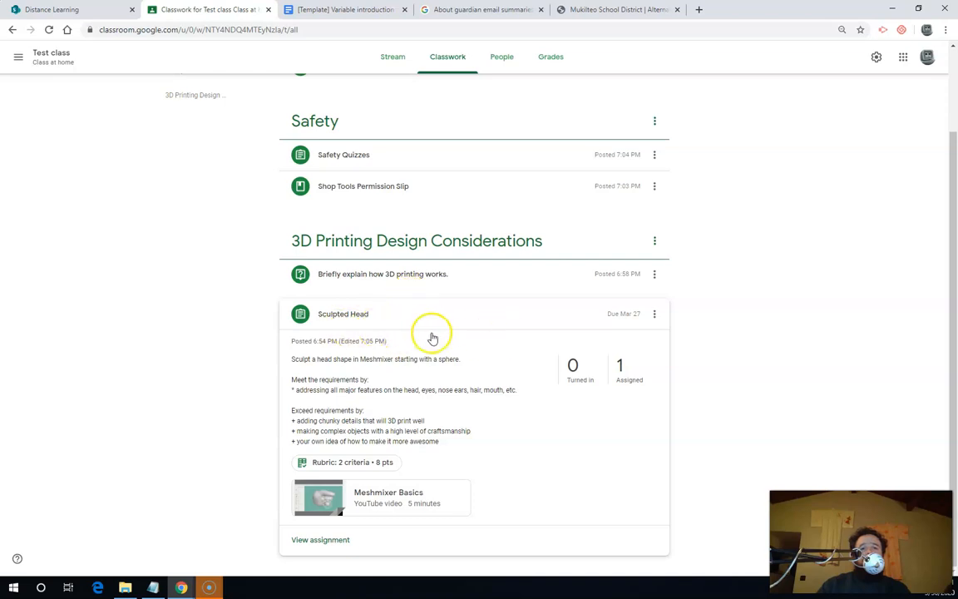
left_click(437, 273)
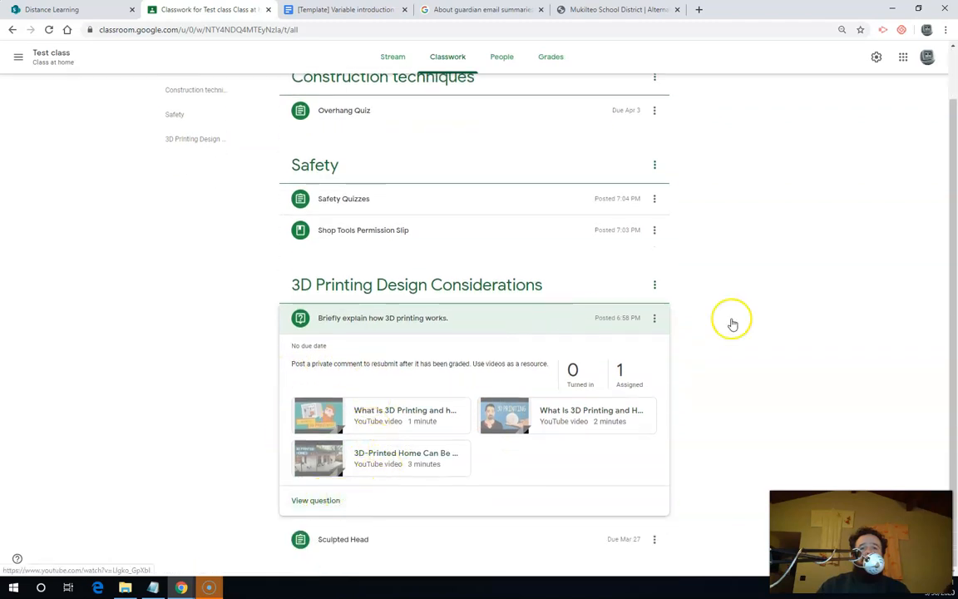
In the student's window, open the question "Briefly explain how 3D printing works." from the classwork and examine its answer field and instructions.
left_click(212, 588)
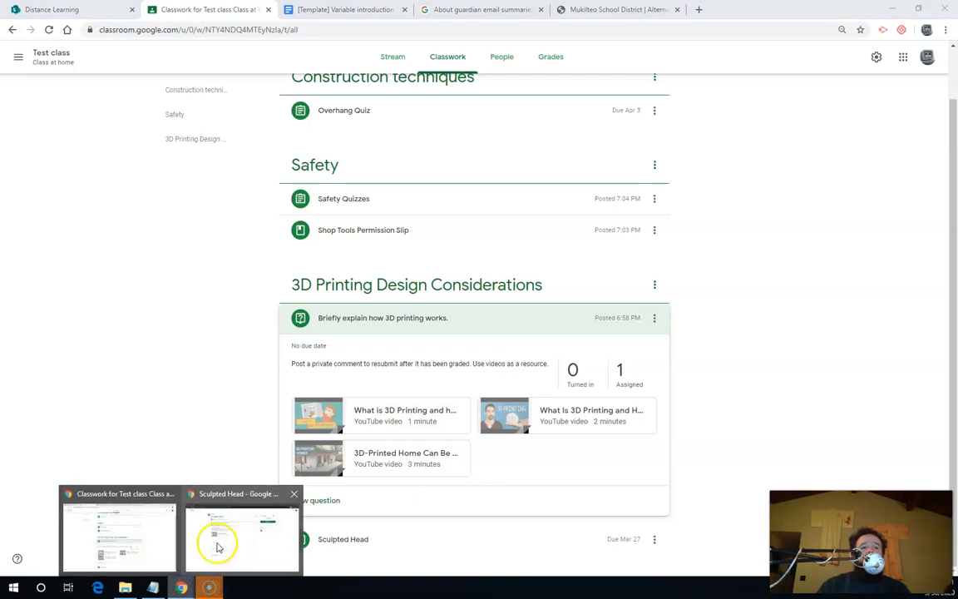
left_click(215, 541)
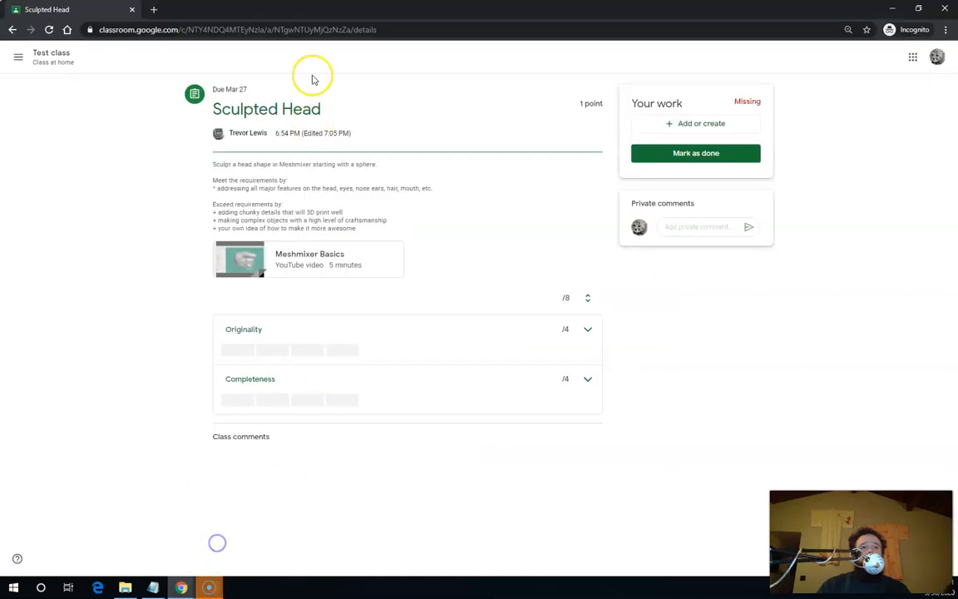
left_click(65, 60)
left_click(501, 57)
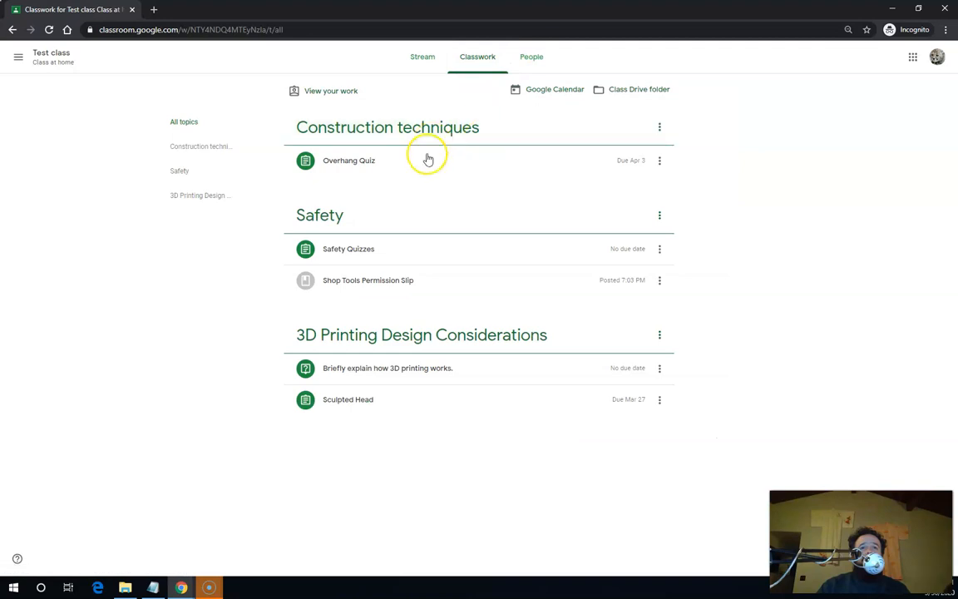
left_click(396, 370)
scroll(416, 374, "down", 1)
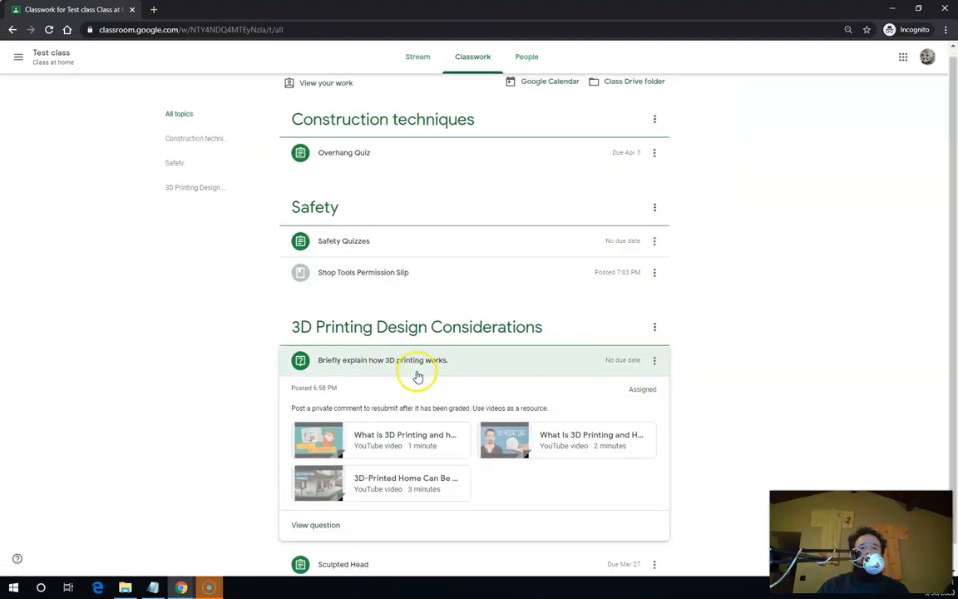
left_click(322, 507)
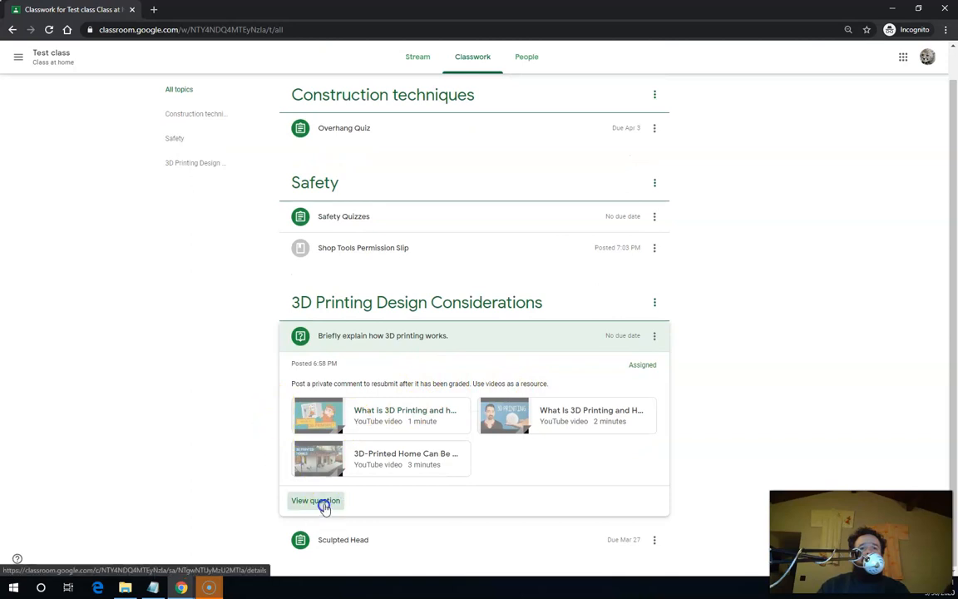
left_click(657, 121)
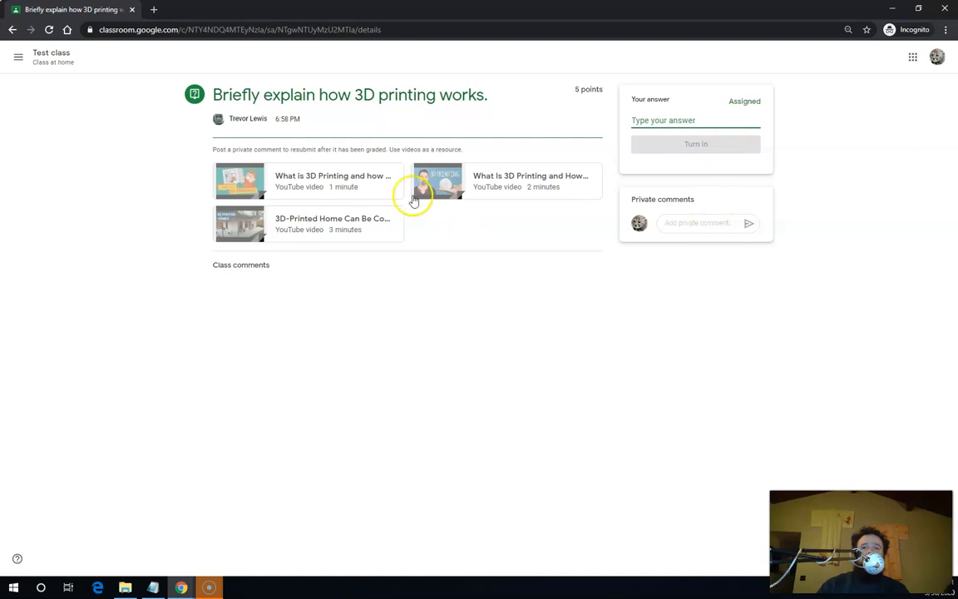
left_click_drag(206, 146, 271, 148)
left_click(271, 148)
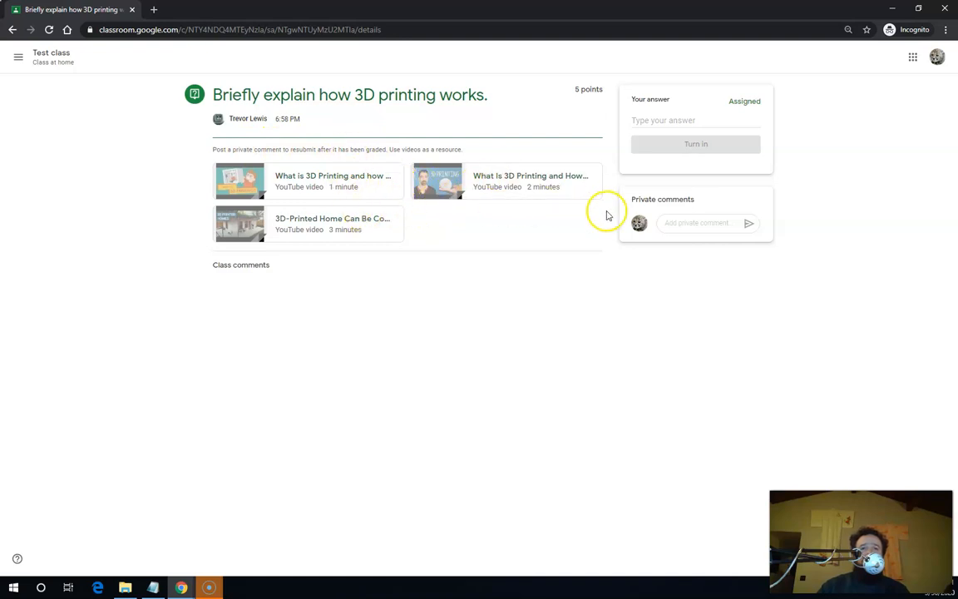
Open the Overhang Quiz assignment from the student's classwork and look through its attached "Identifying overhangs" form.
left_click(50, 53)
left_click(470, 67)
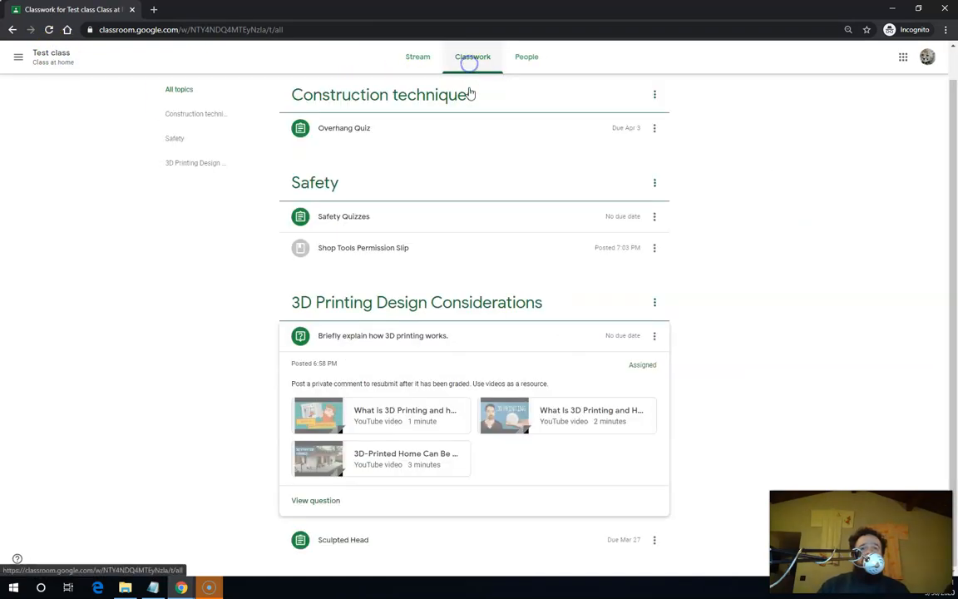
left_click(397, 137)
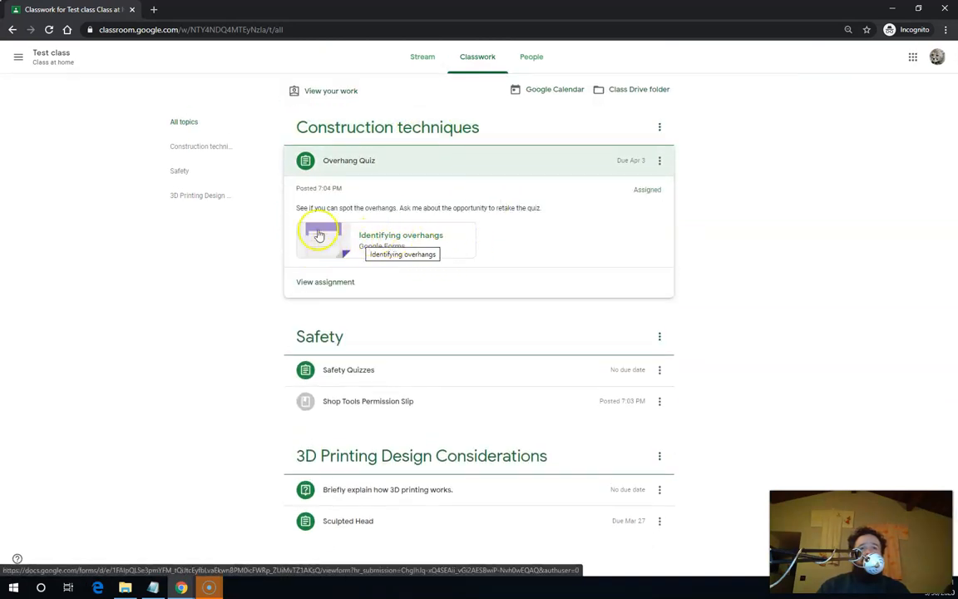
left_click(335, 284)
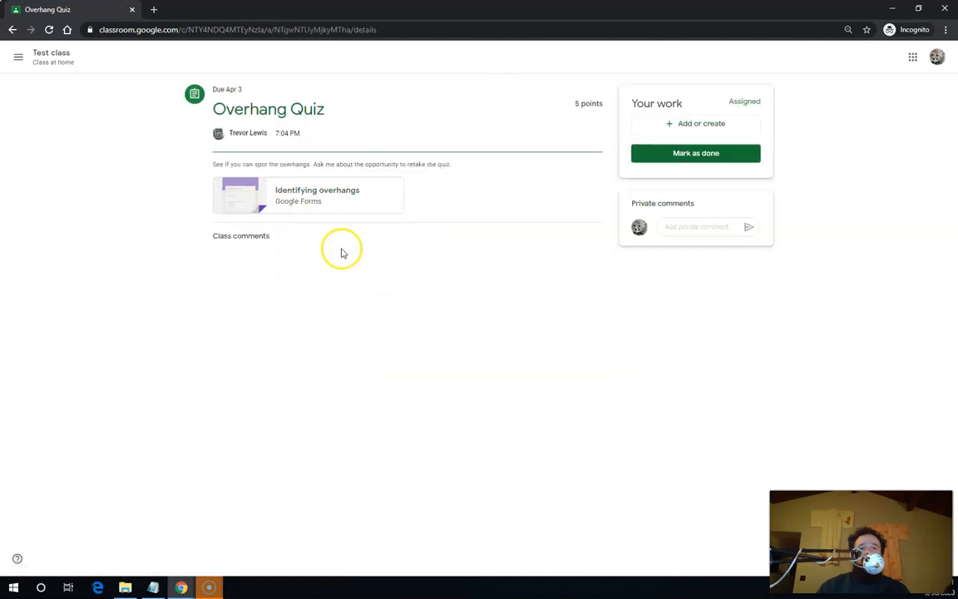
left_click(323, 197)
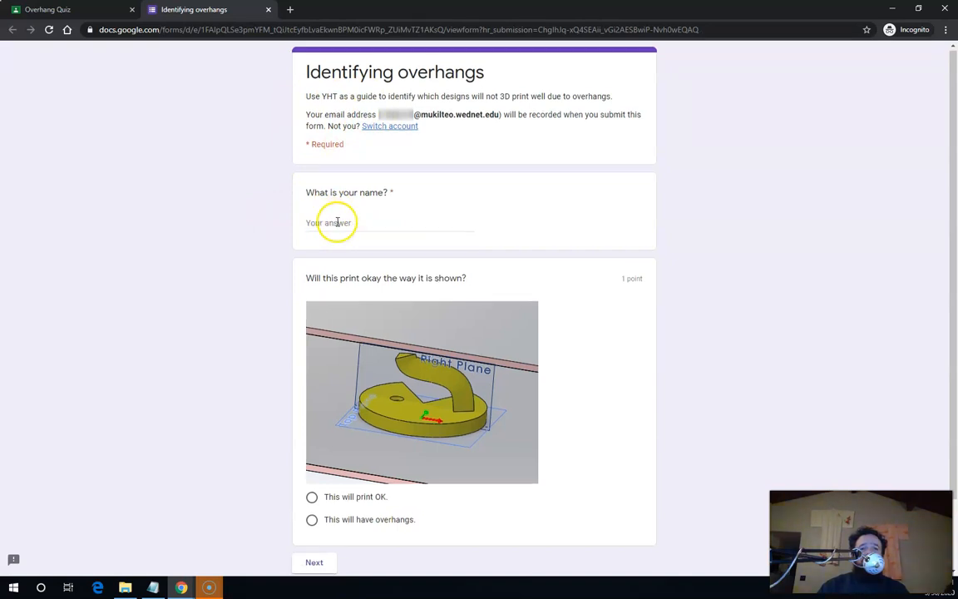
scroll(338, 220, "down", 1)
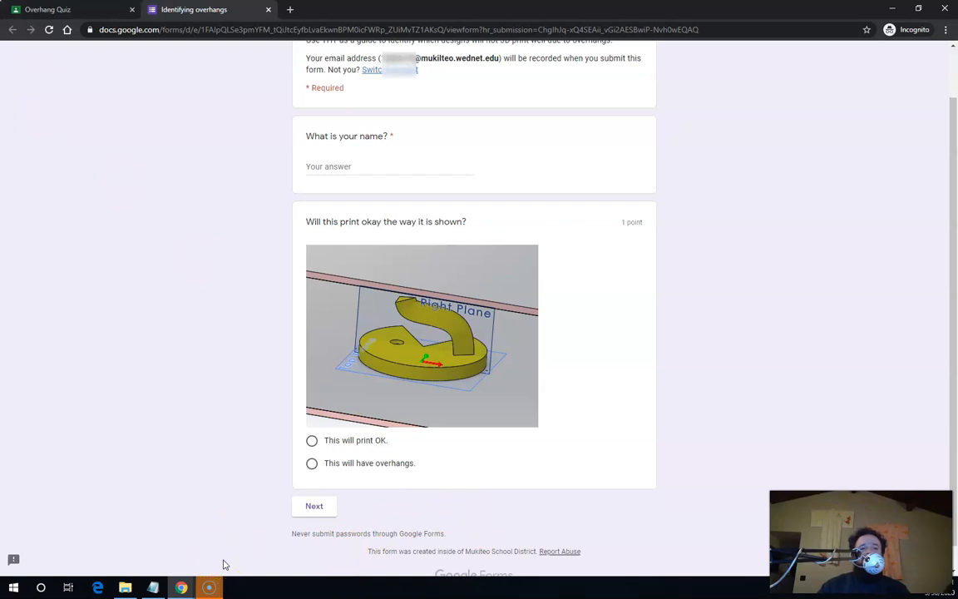
mouse_move(214, 588)
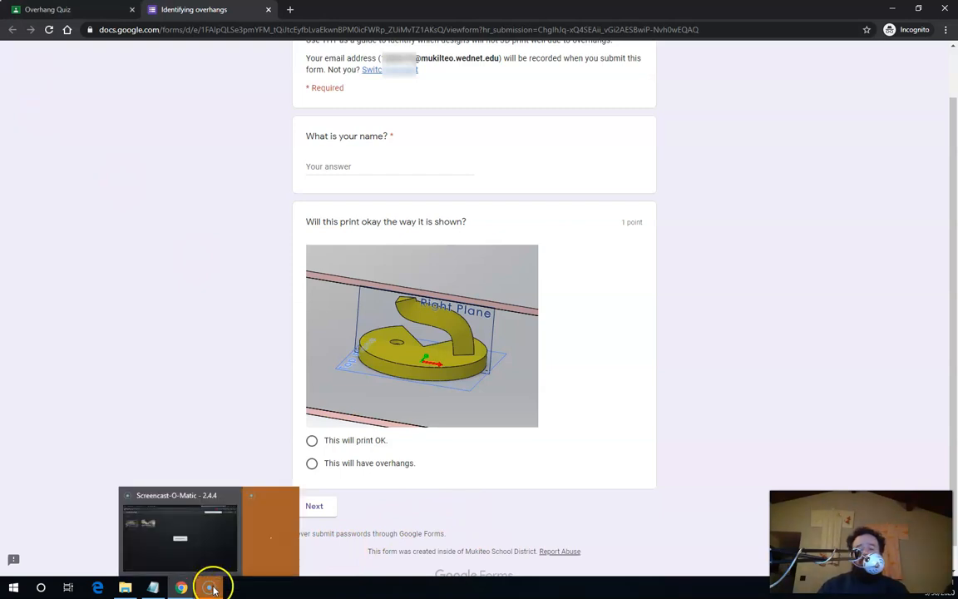